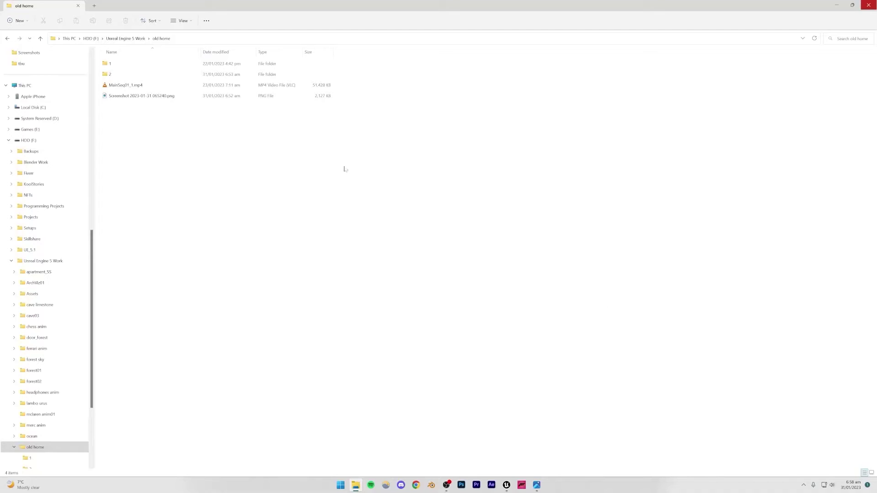
- View the reference image Screenshot 2023-01-31 065240.png enlarged, and close the open media viewers
double_click(139, 96)
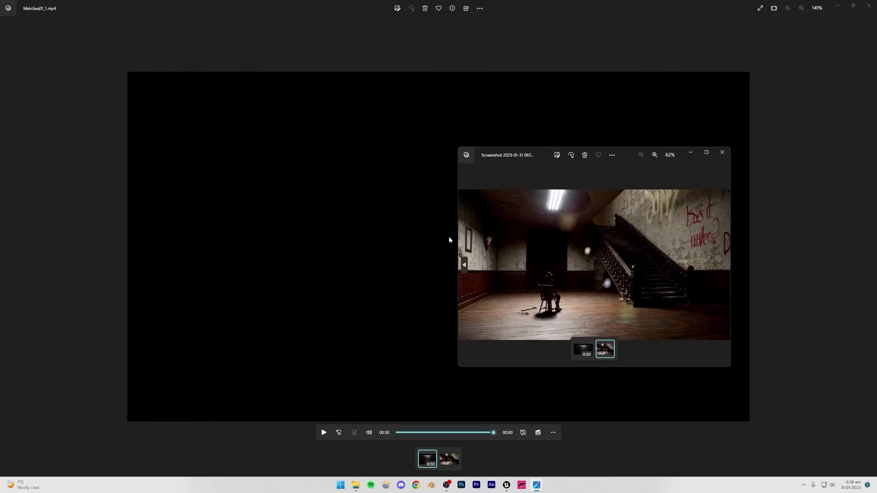
left_click(868, 5)
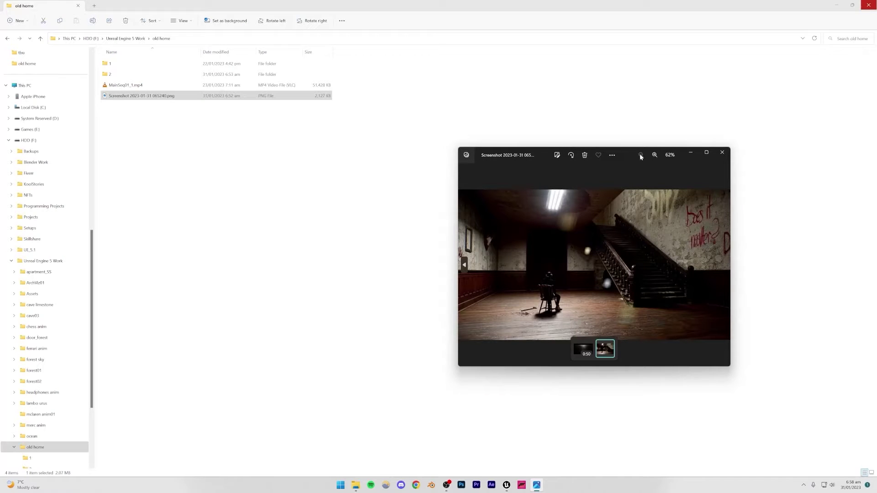
double_click(615, 150)
scroll(393, 275, "up", 3)
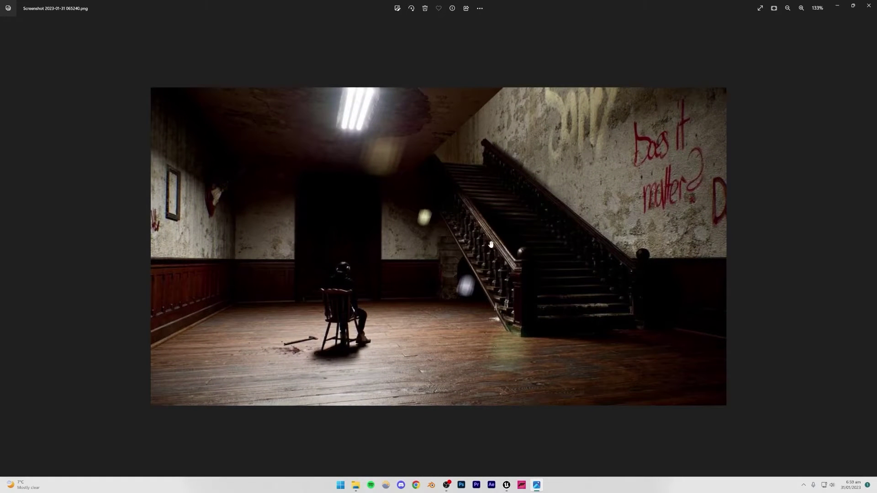
left_click(868, 5)
- Play the reference video MainSeq01_1.mp4 to its end and close it
double_click(157, 87)
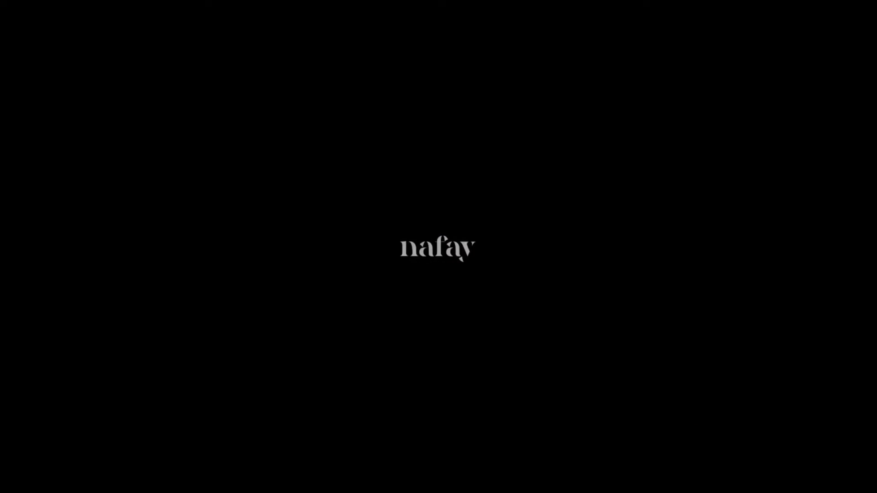
key("Escape")
left_click(868, 4)
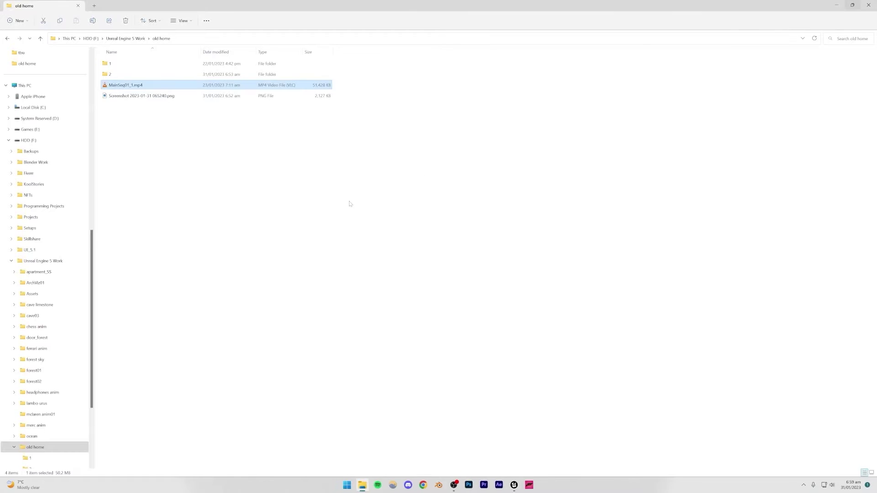
left_click(409, 442)
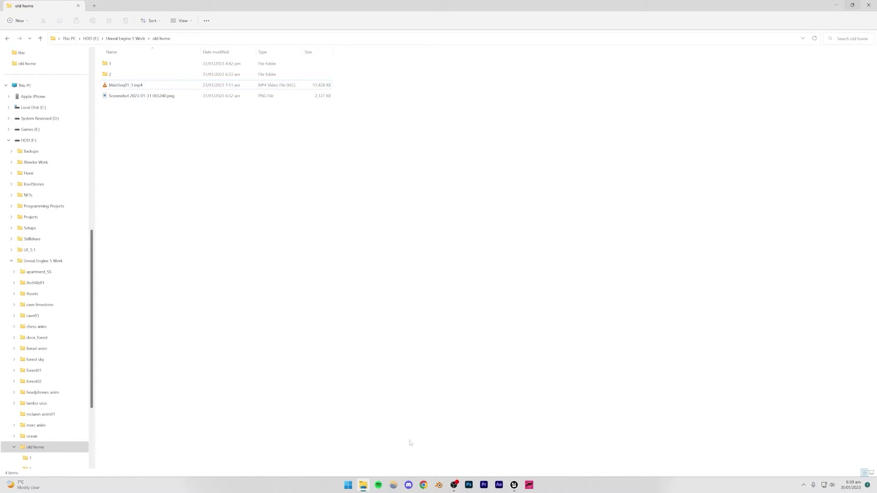
right_click(515, 485)
left_click(560, 443)
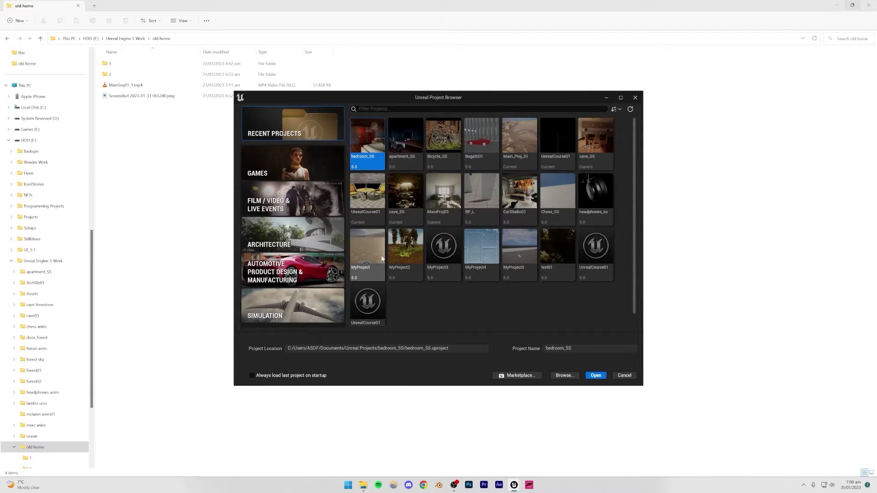
mouse_move(369, 255)
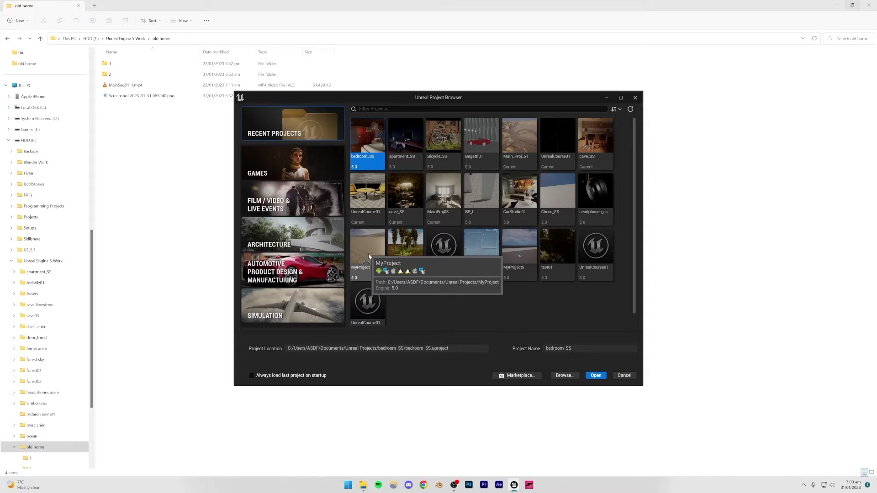
left_click(300, 168)
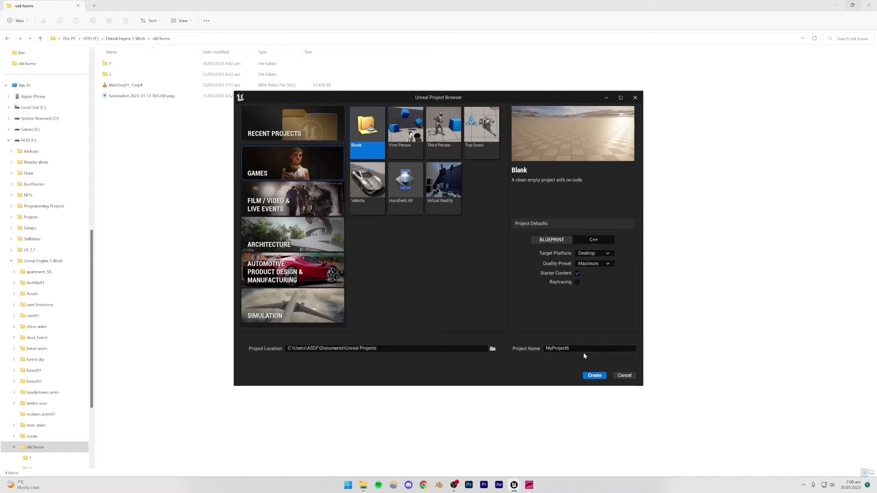
left_click(595, 378)
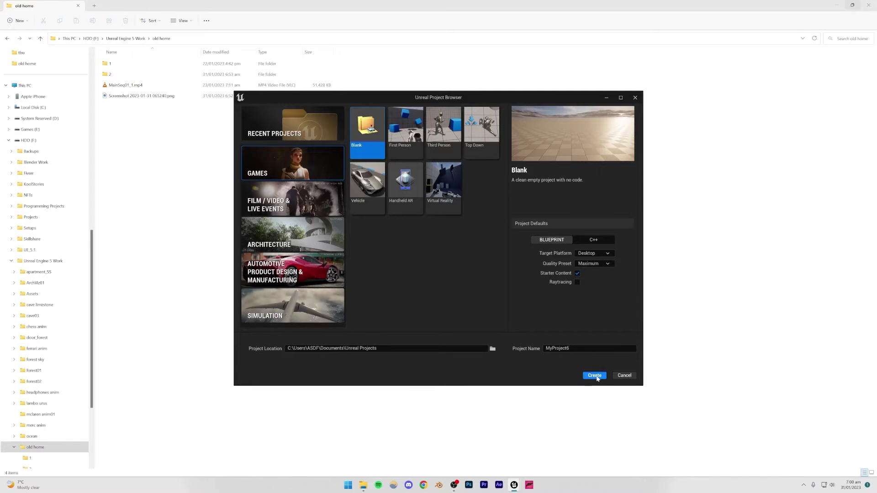
left_click(623, 376)
- Switch to the open MainProj03 project in Unreal Editor and examine the finished staris level's ceiling light, walls, chair and floor
left_click(513, 485)
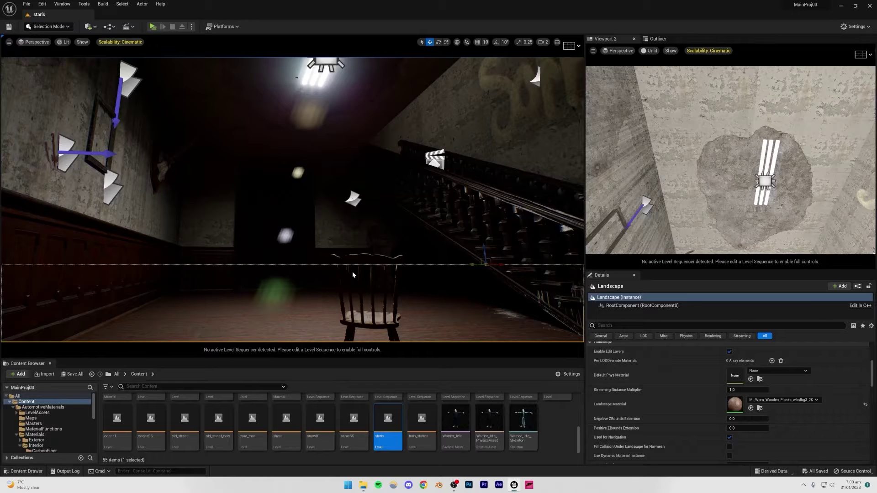
right_click_drag(292, 200, 328, 283)
left_click(306, 126)
right_click_drag(306, 126, 409, 55)
left_click(402, 132)
right_click_drag(360, 198, 311, 175)
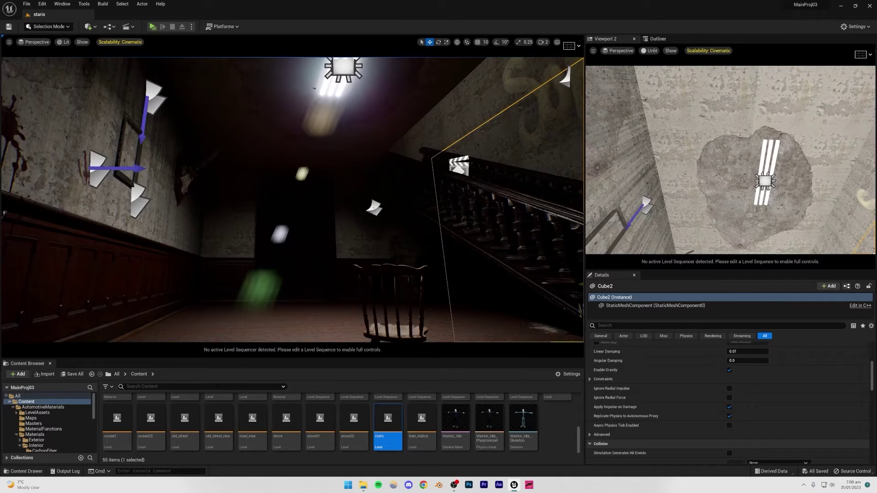
right_click_drag(310, 176, 300, 356)
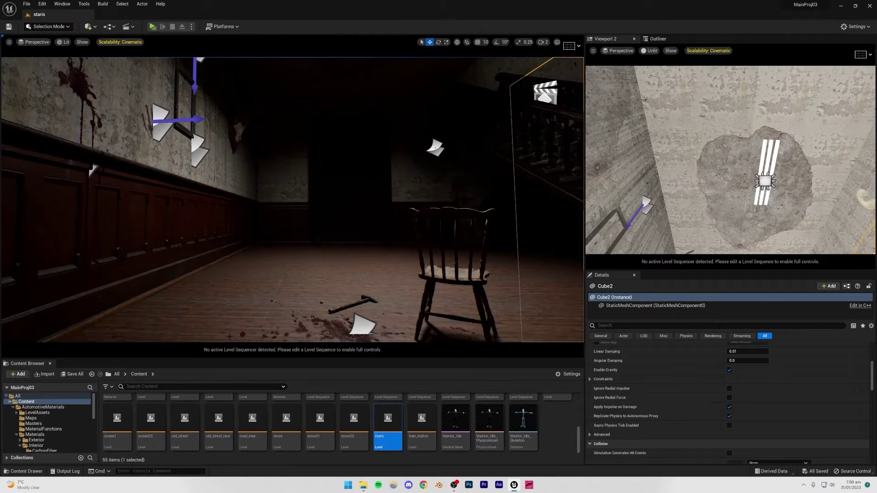
right_click_drag(338, 201, 361, 220)
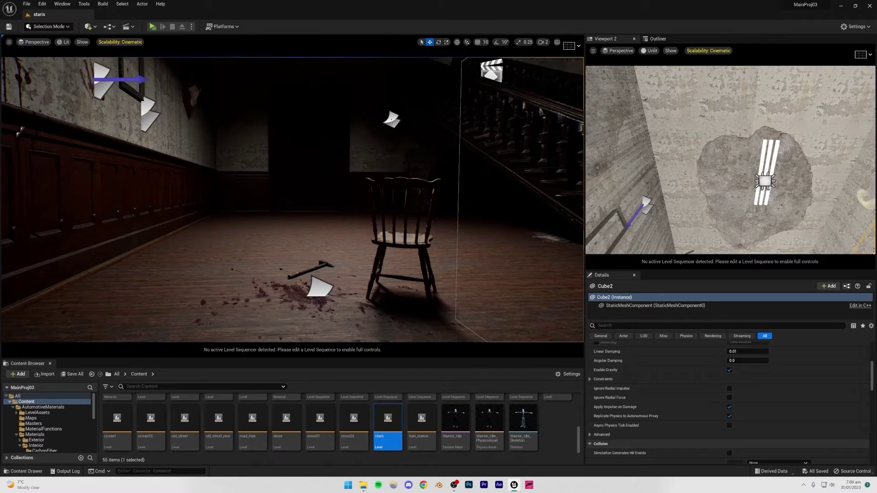
right_click_drag(250, 134, 248, 134)
left_click(248, 135)
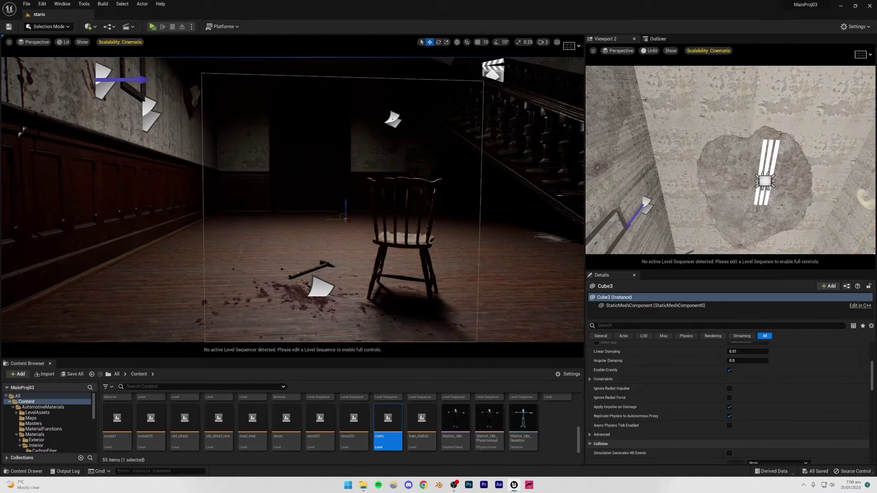
scroll(50, 422, "down", 2)
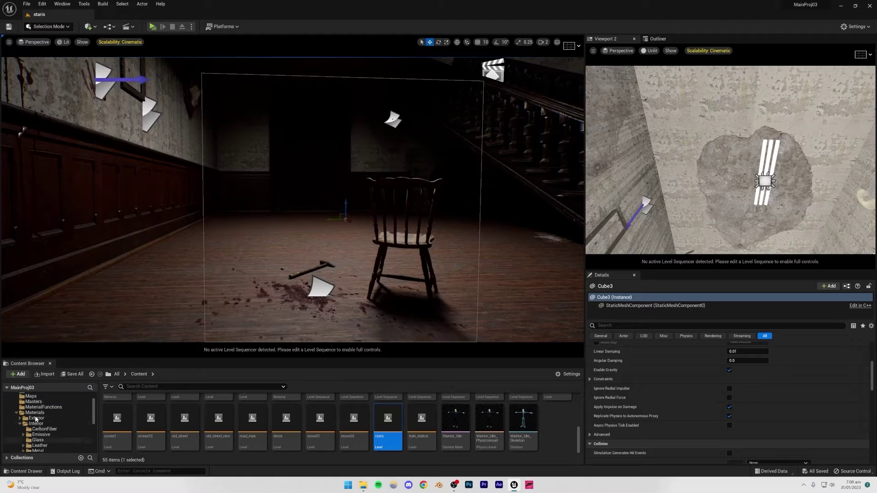
left_click(237, 224)
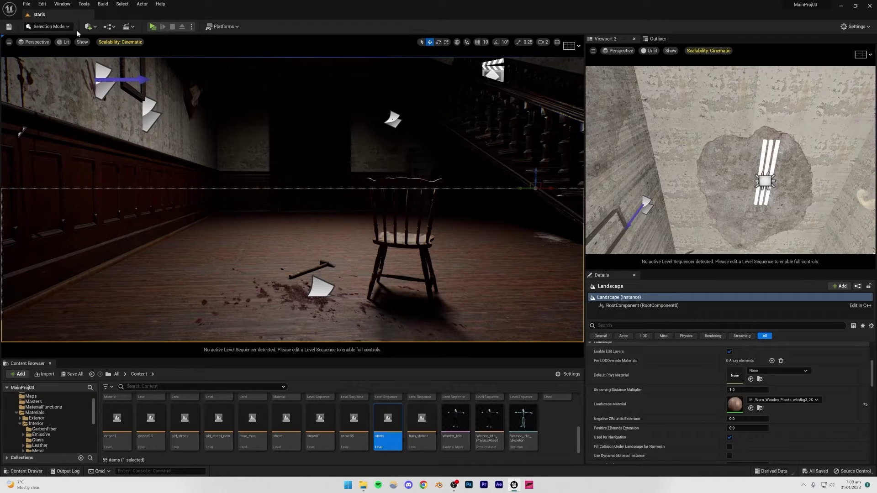
- Create a new level from the Empty Level template
left_click(50, 28)
left_click(28, 4)
left_click(30, 5)
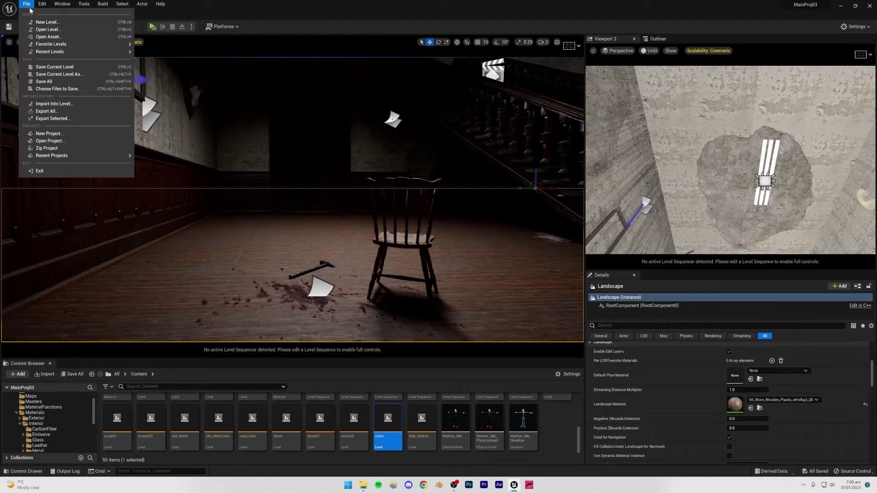
left_click(47, 22)
left_click(485, 221)
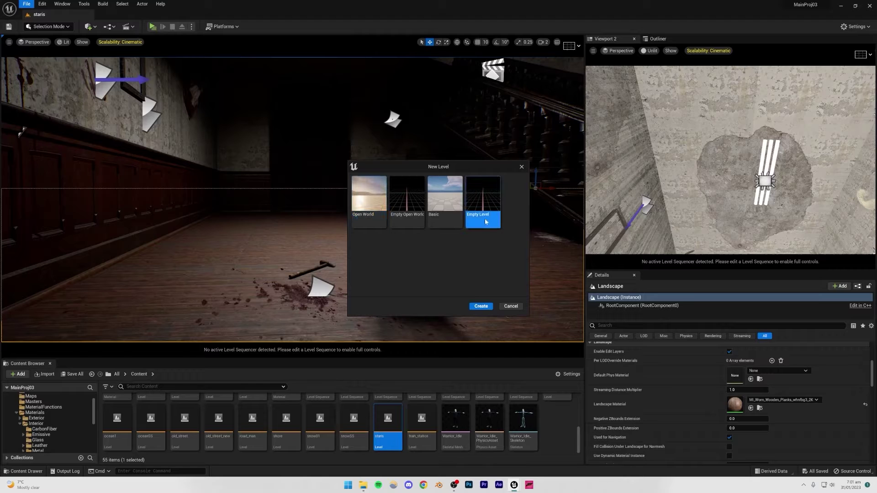
left_click(480, 306)
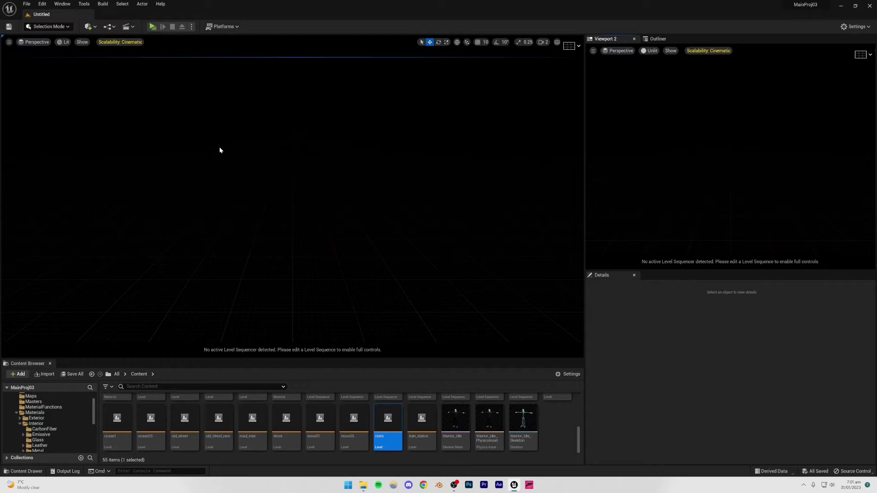
- Save the new level in the Content folder as oldhome_SS
key("ctrl+s")
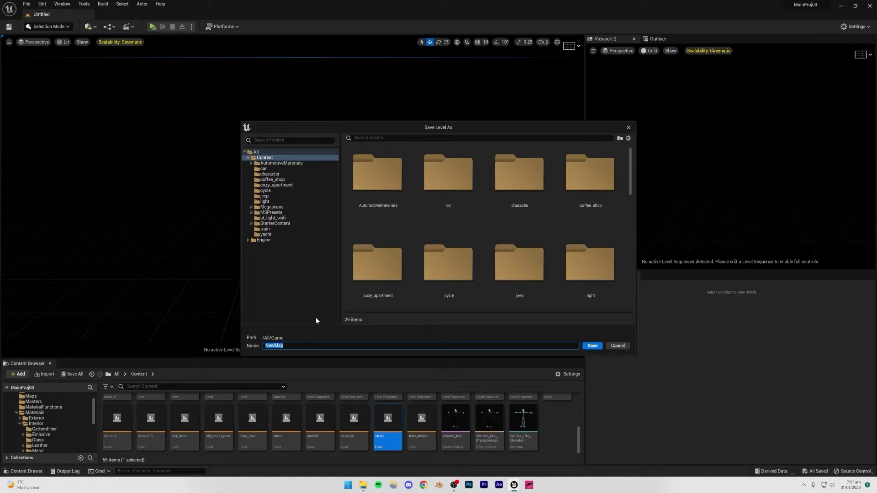
key("BackSpace")
type("oldhome_SS")
key("Return")
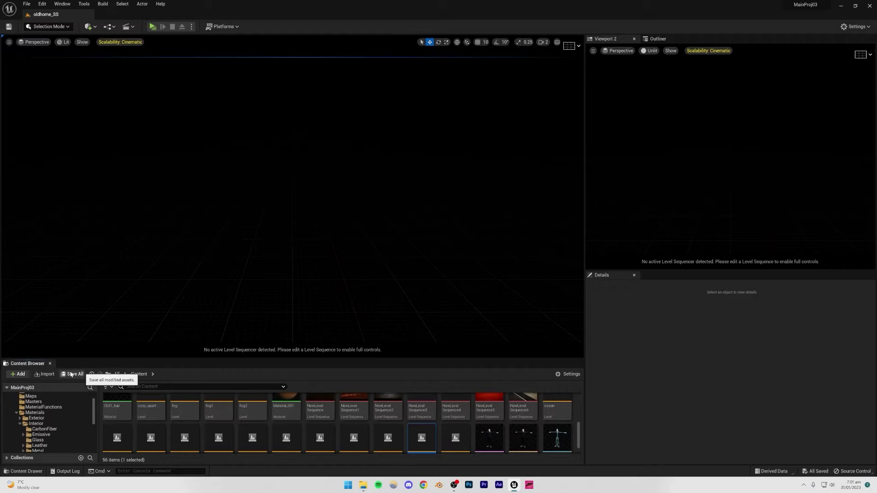
- Create a new landscape with the default settings and return to Selection mode
mouse_move(316, 231)
right_mouse_down()
mouse_move(319, 267)
mouse_move(312, 231)
right_mouse_up()
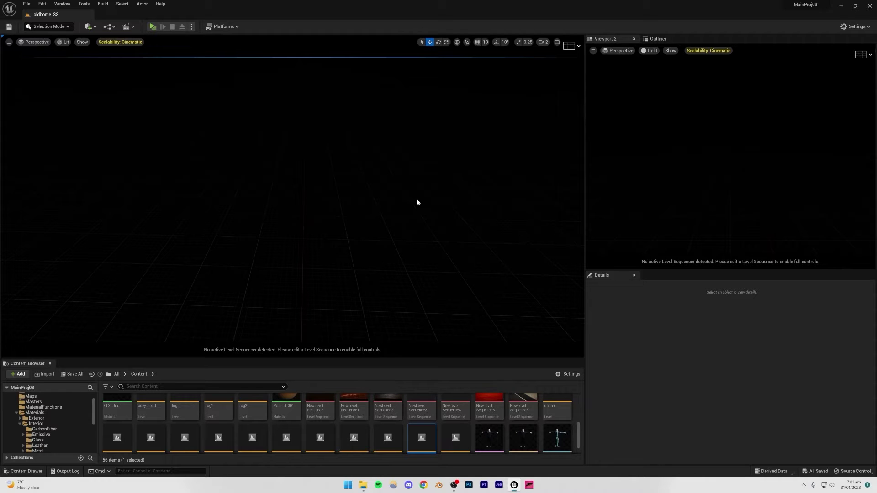
left_click(58, 28)
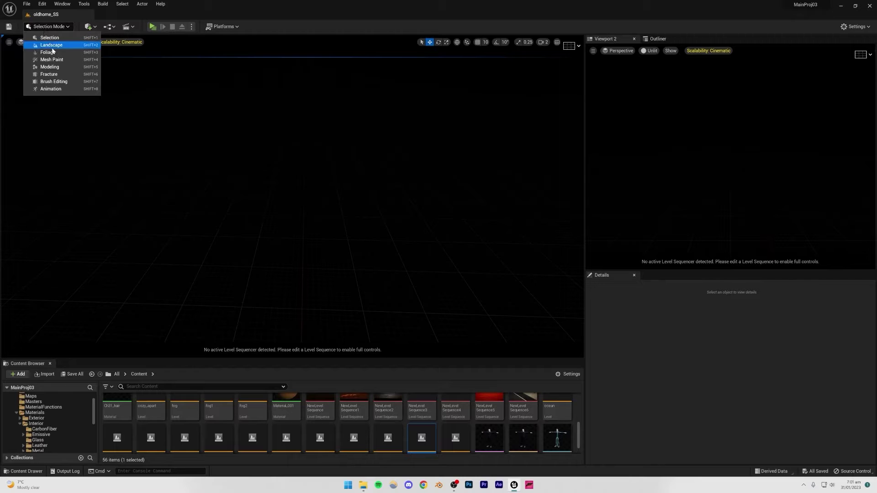
left_click(51, 45)
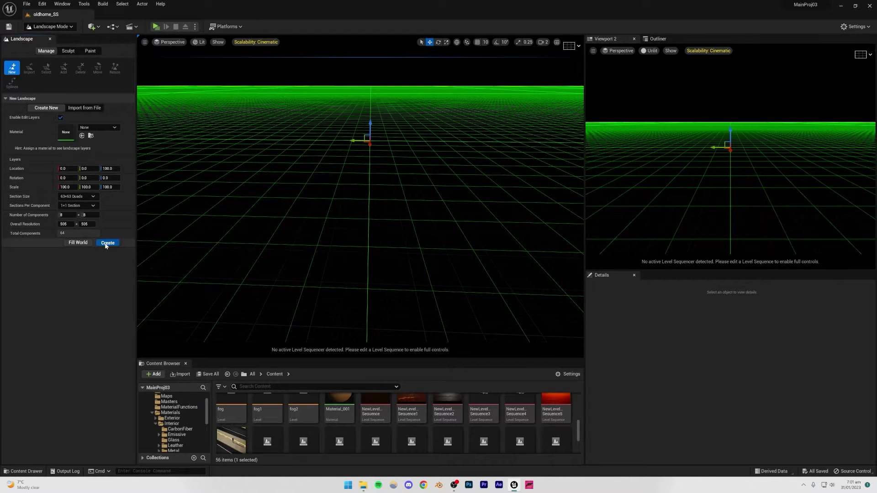
left_click(107, 243)
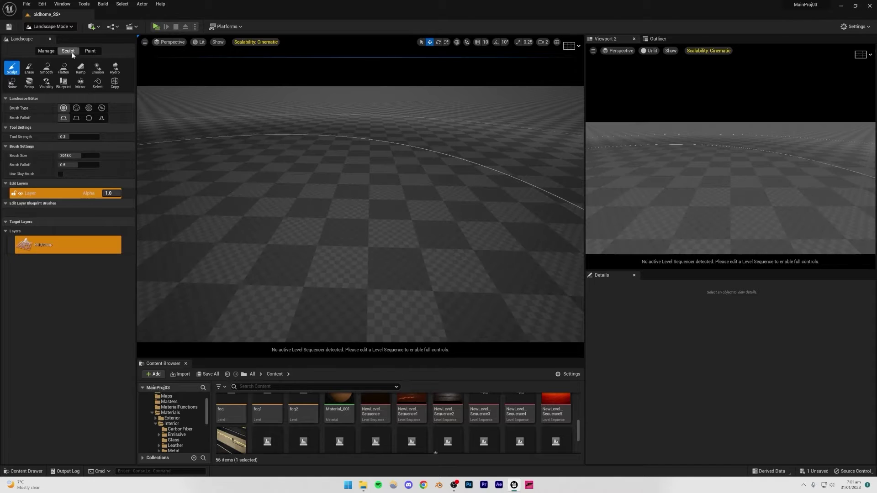
left_click(47, 27)
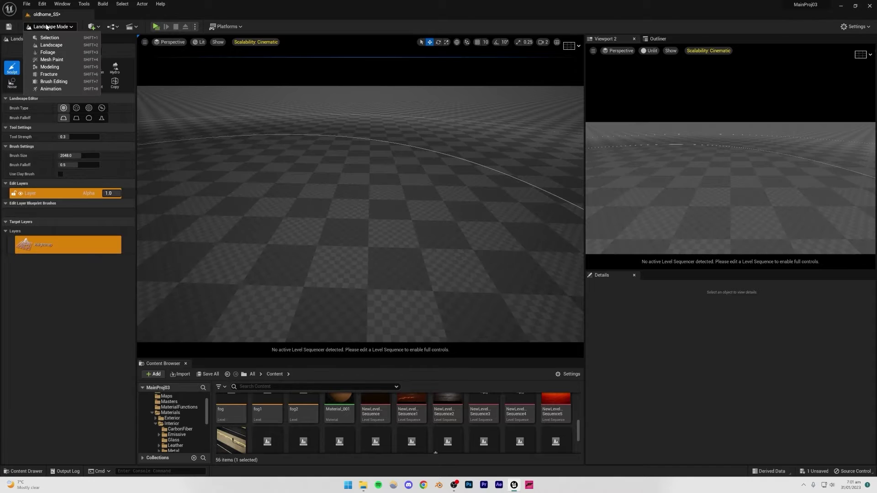
left_click(60, 40)
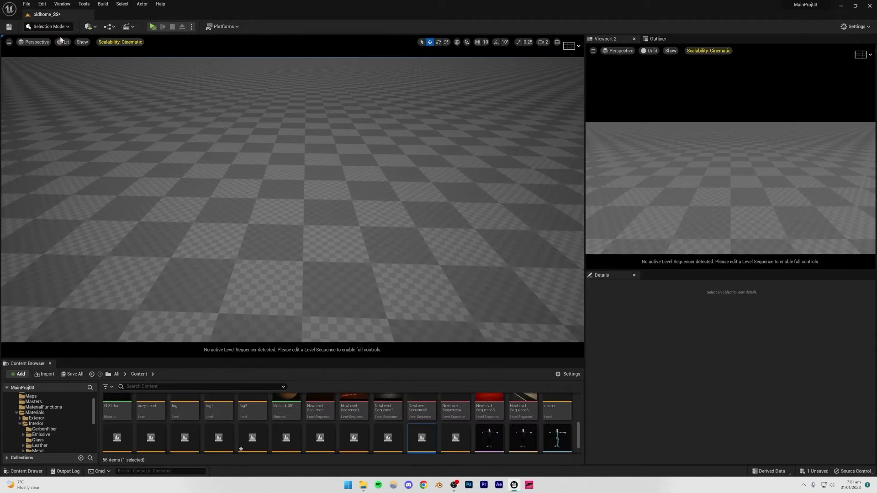
- Add a sky light, atmospheric light, sky atmosphere, volumetric cloud and height fog with the Env. Light Mixer
right_click_drag(367, 222, 354, 173)
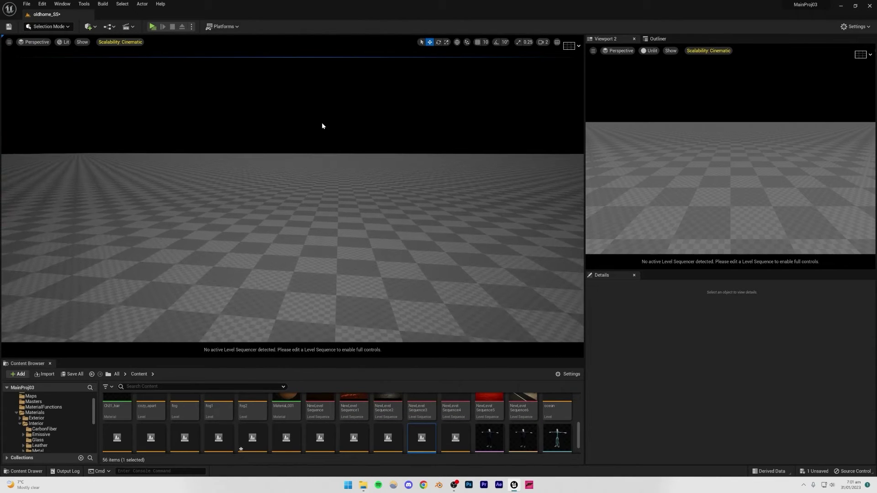
left_click(62, 4)
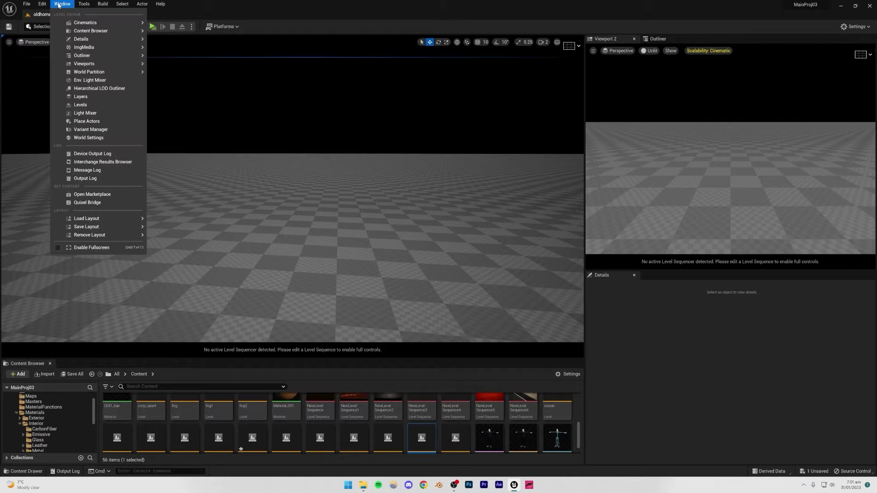
left_click(90, 80)
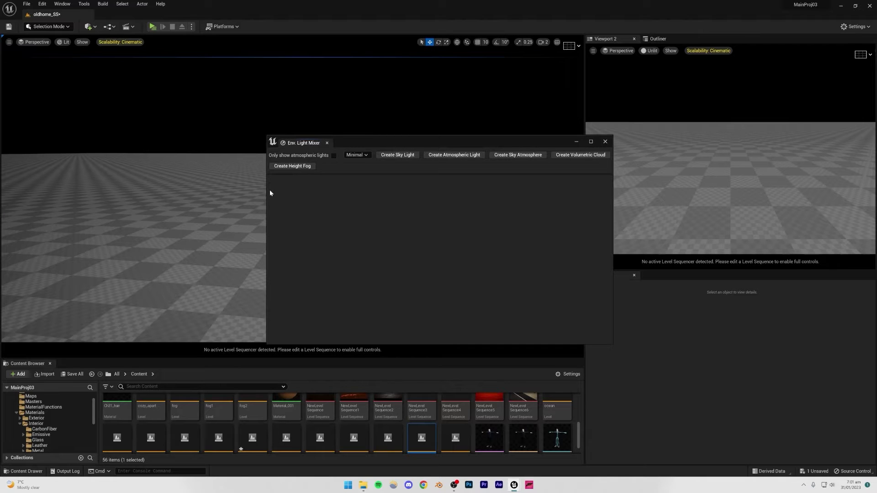
left_click(398, 155)
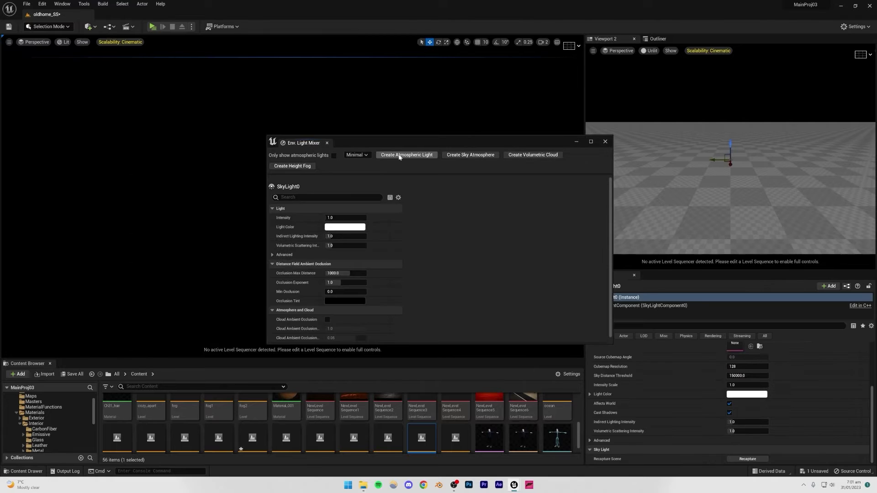
left_click(399, 156)
left_click(398, 155)
left_click(398, 156)
left_click(399, 155)
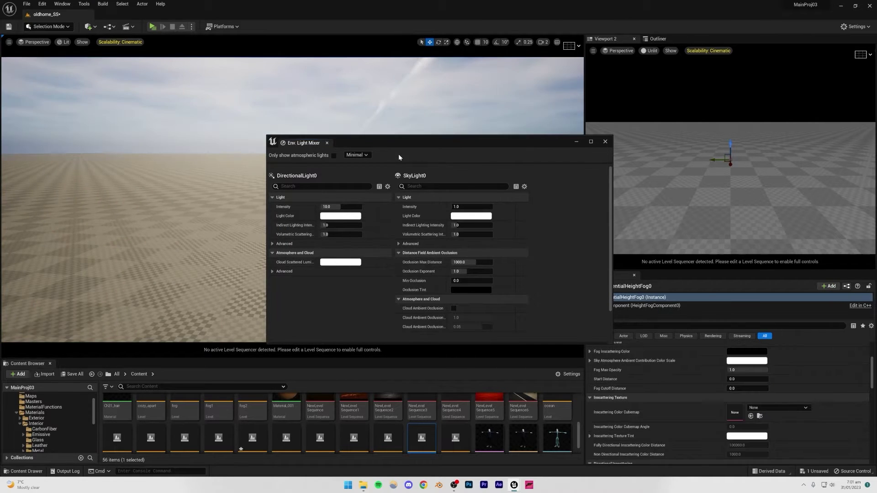
left_click(604, 143)
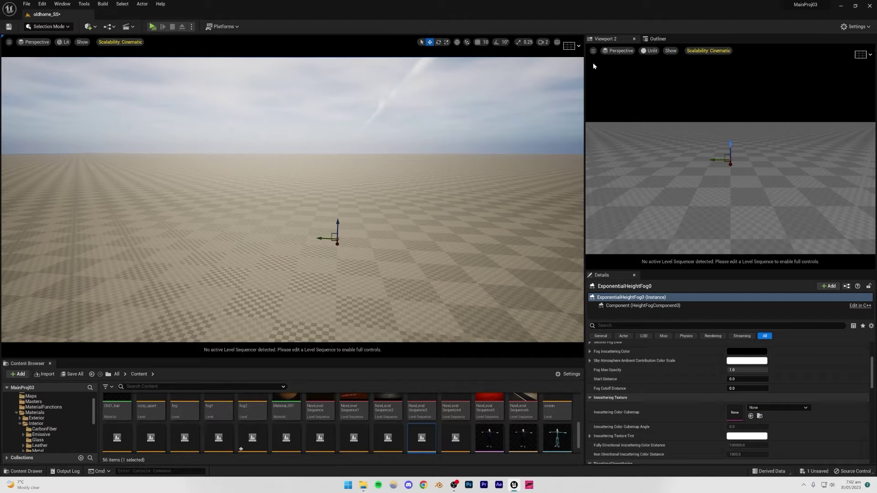
- Show the Outliner in place of Viewport 2 and deselect the height fog
left_click(664, 41)
left_click(643, 137)
right_click_drag(411, 183, 381, 153)
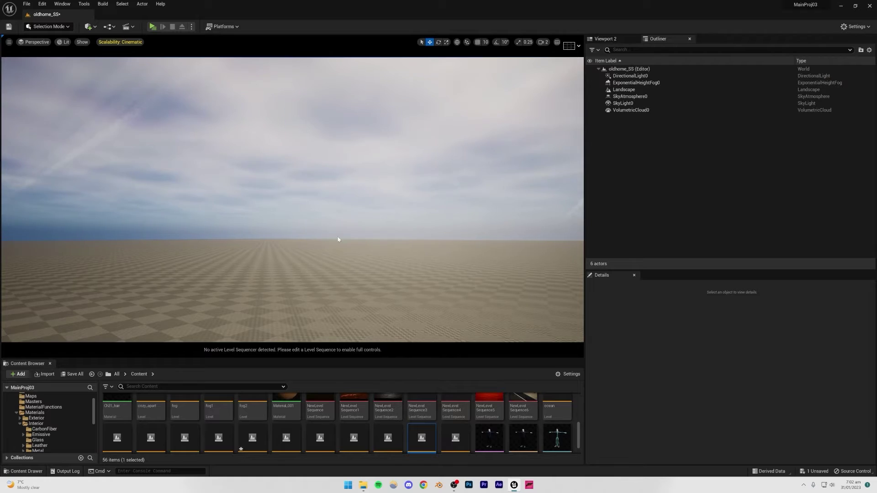
mouse_move(338, 240)
right_mouse_down()
mouse_move(338, 282)
mouse_move(338, 240)
mouse_move(337, 257)
right_mouse_up()
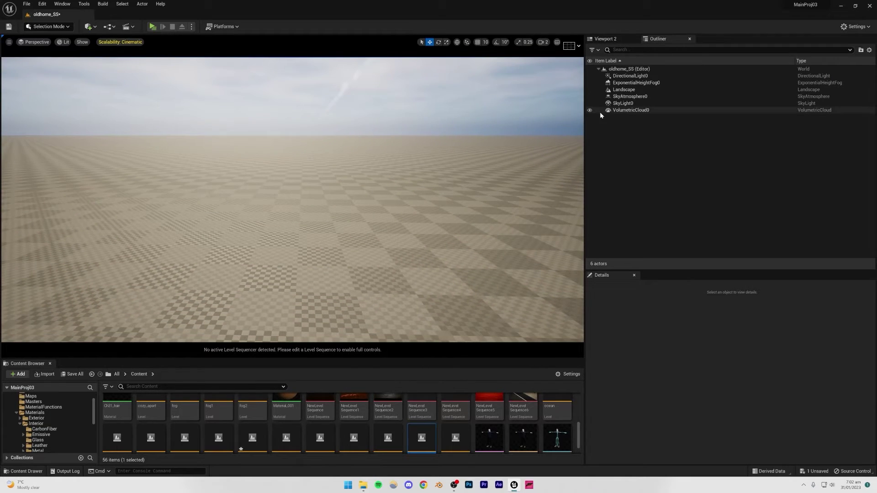
left_click(629, 103)
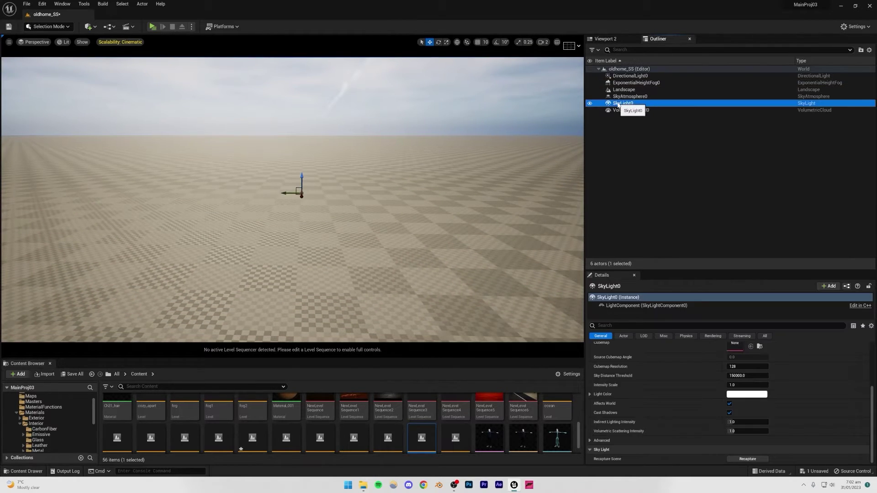
scroll(667, 403, "up", 4)
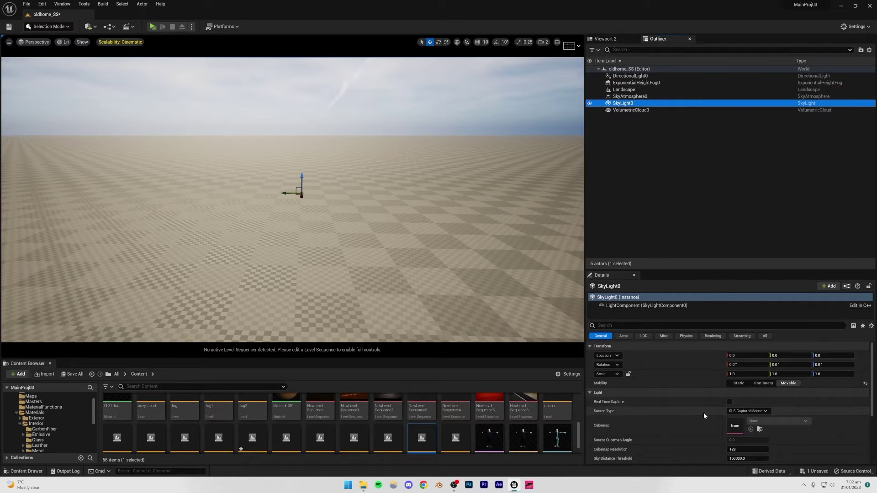
left_click(675, 192)
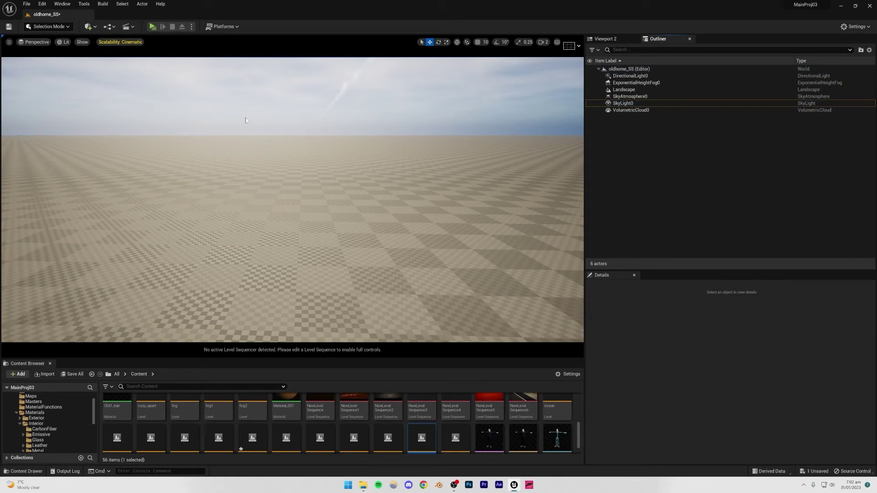
- Add a cube shape to the level above the landscape
left_click(90, 26)
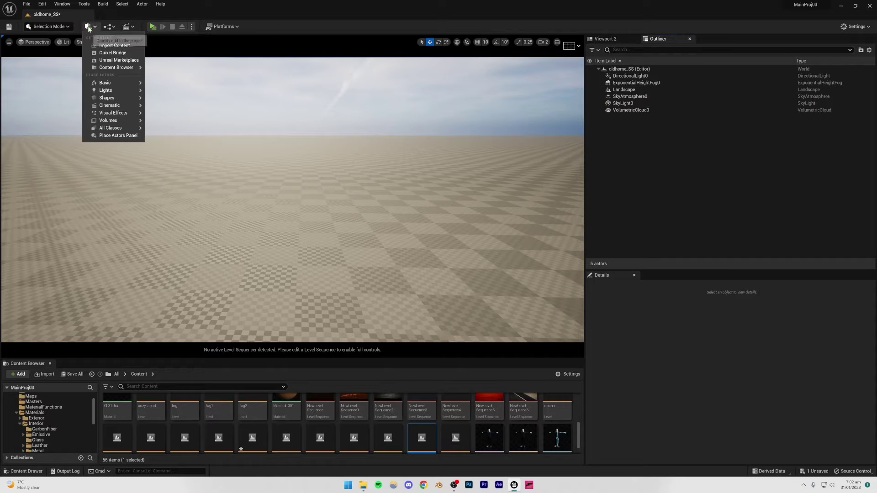
mouse_move(115, 103)
left_click(171, 100)
right_click_drag(274, 183, 363, 209)
key("w")
key("a")
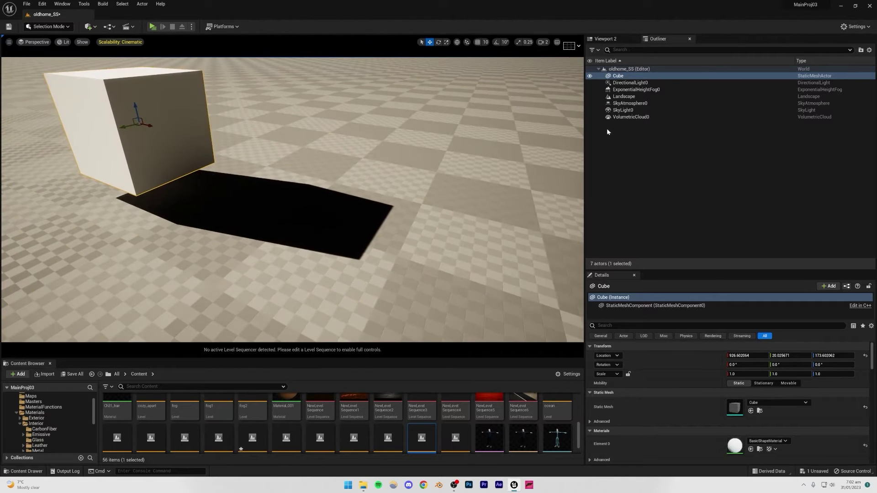
- Enable Real Time Capture on the sky light and deselect it
left_click(634, 110)
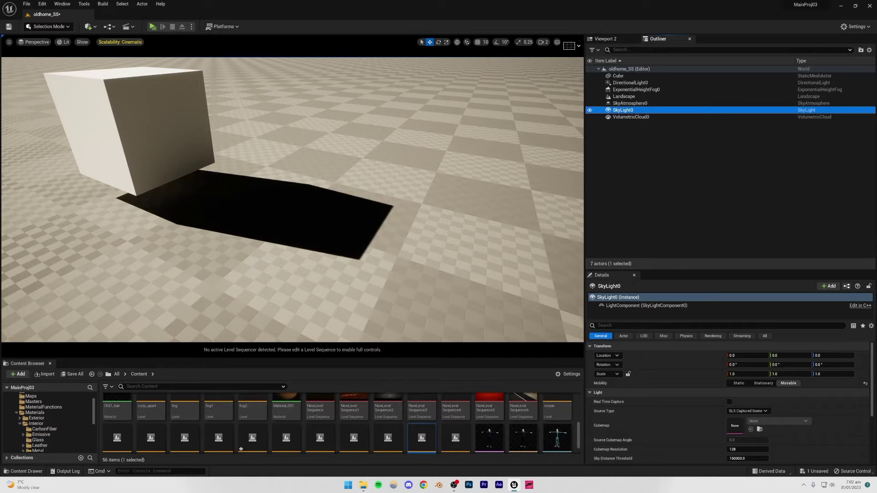
left_click(729, 401)
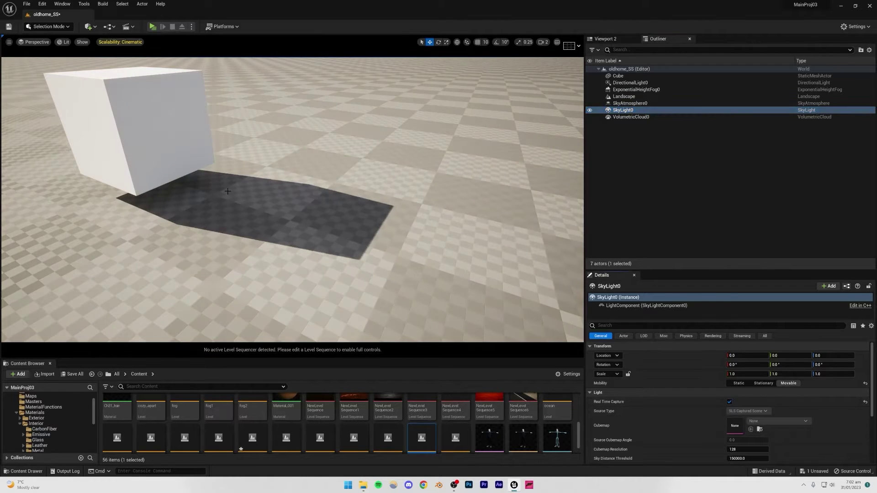
left_click(651, 243)
- Select the cube with the Scale tool and turn on grid, rotation and scale snapping
mouse_move(413, 267)
right_mouse_down()
mouse_move(388, 232)
mouse_move(412, 266)
mouse_move(557, 291)
mouse_move(363, 269)
mouse_move(416, 269)
right_mouse_up()
right_click_drag(204, 237, 204, 237)
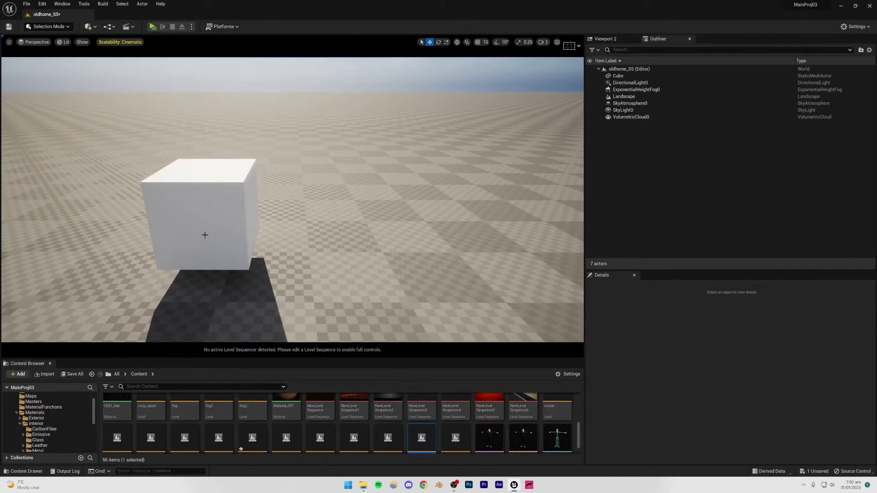
left_click(212, 233)
left_click(446, 42)
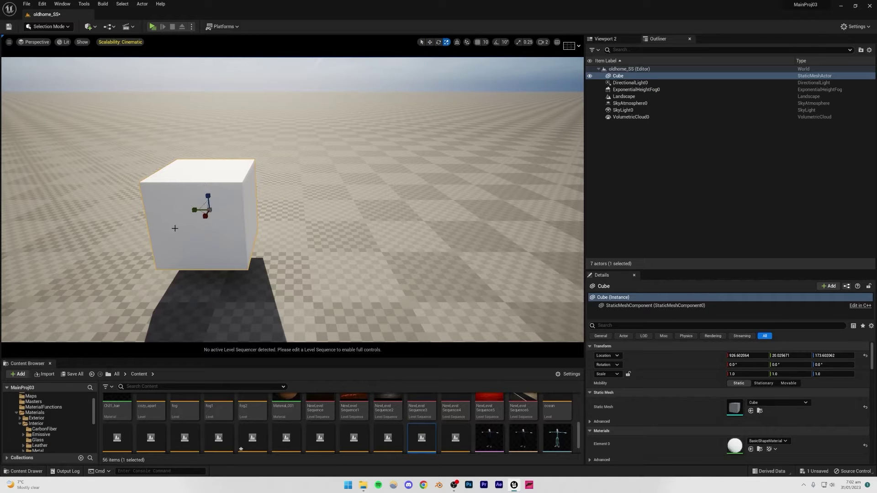
left_click_drag(193, 210, 207, 210)
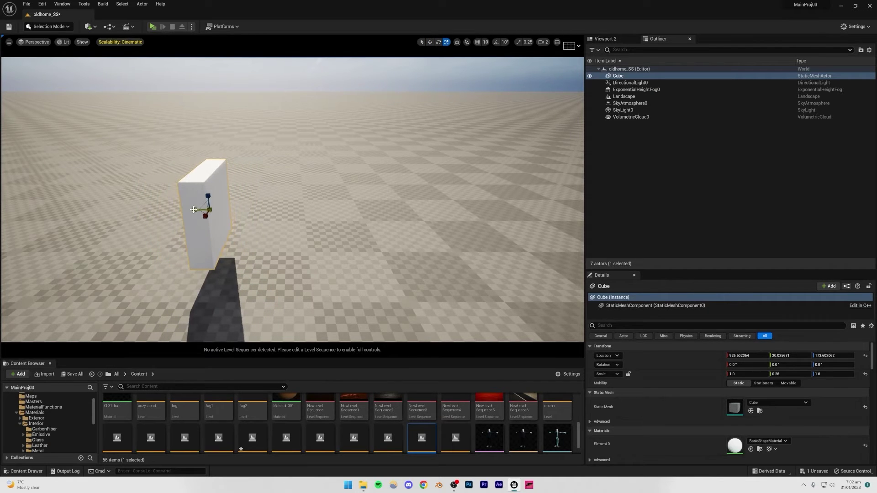
key("ctrl+z")
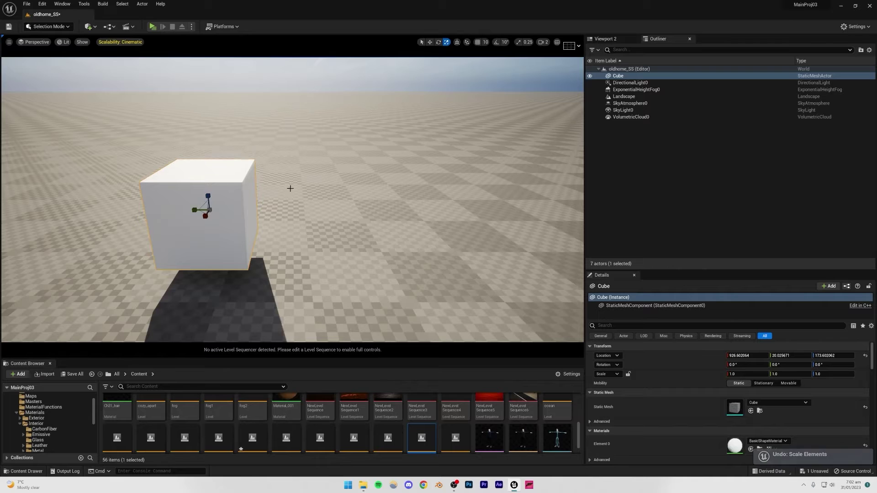
left_click(477, 42)
left_click(496, 42)
left_click(517, 43)
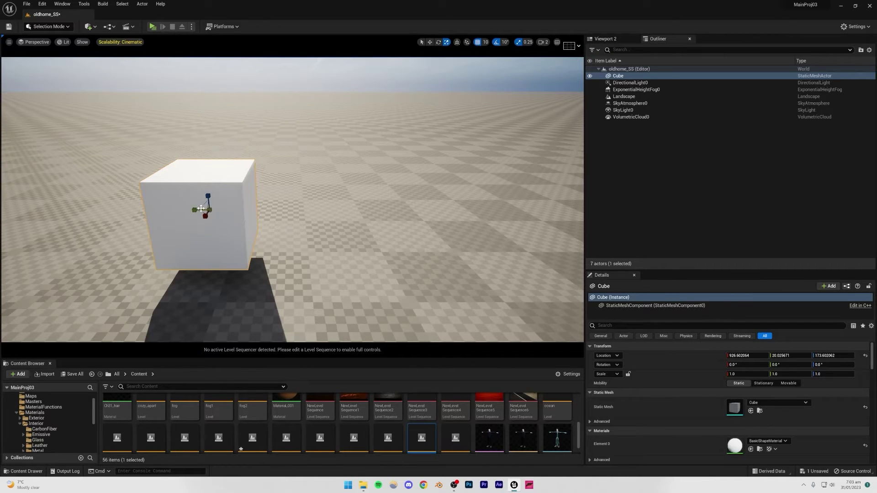
- Scale the cube into a thin wall of 6.75 × 0.25 × 6.75 and save the level
left_click_drag(194, 210, 222, 210)
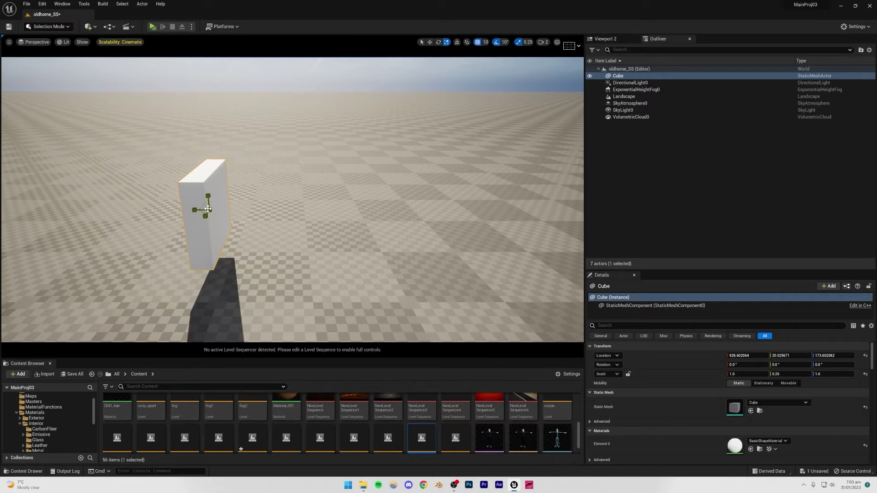
left_click_drag(208, 206, 249, 188)
right_click_drag(248, 189, 195, 167)
right_click_drag(426, 151, 427, 149)
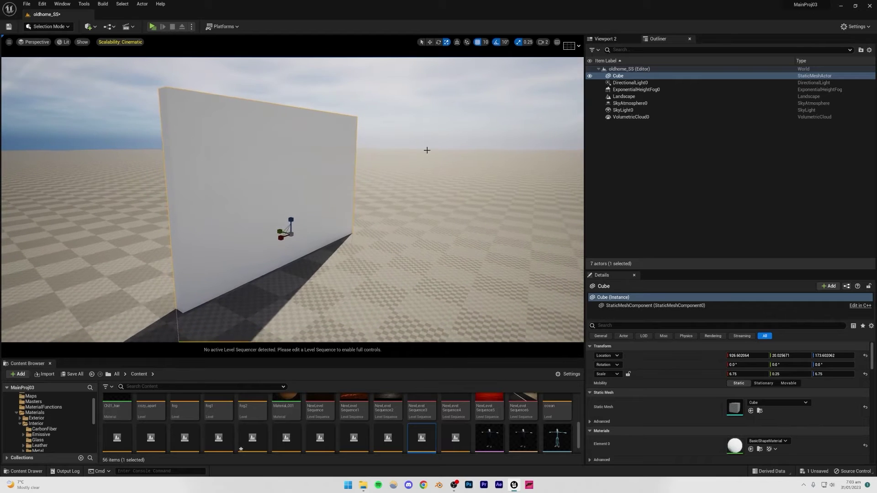
left_click(426, 148)
key("ctrl+s")
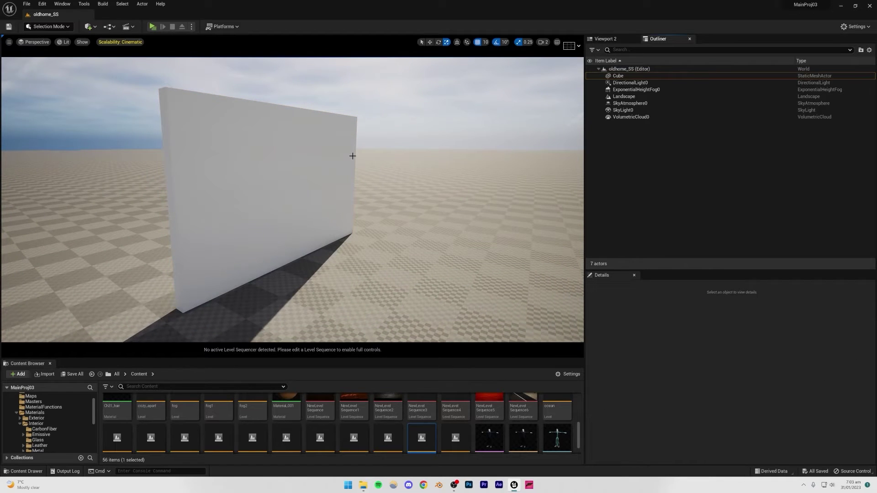
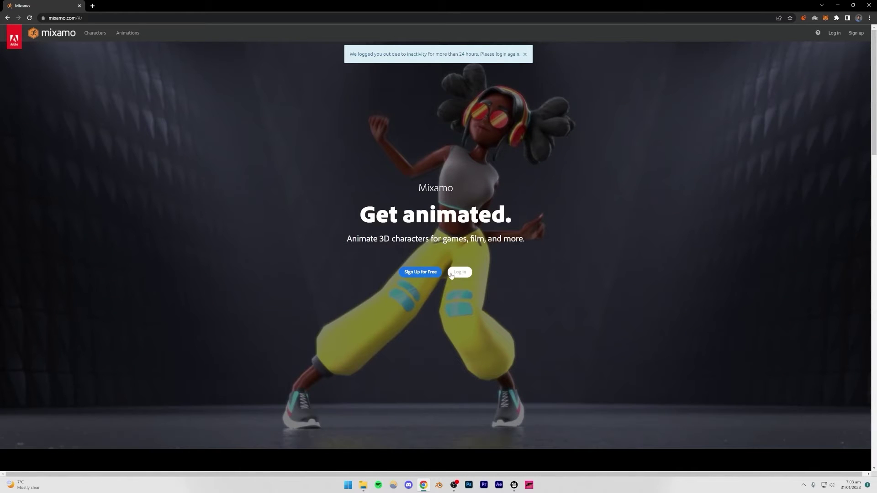
- Log in to Mixamo in the browser and browse its character library
left_click(459, 272)
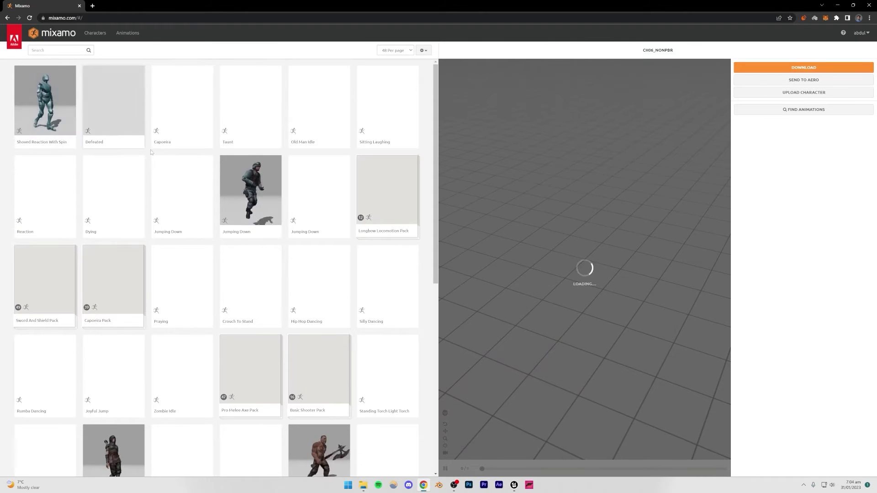
left_click(95, 34)
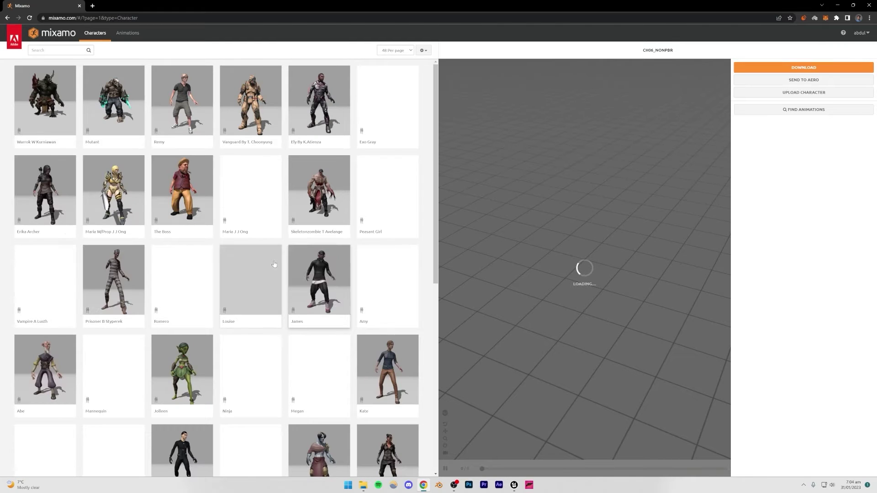
scroll(274, 264, "down", 1)
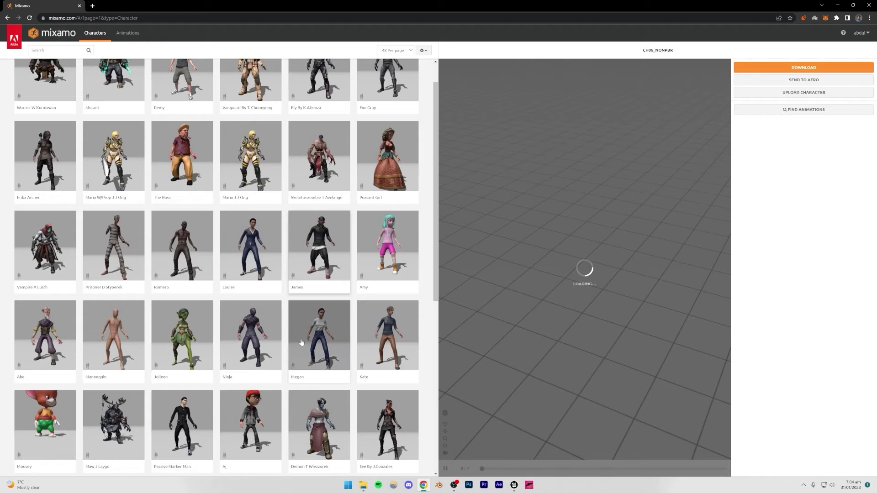
- Open the reference screenshot from File Explorer to examine the seated figure, and return to Mixamo
left_click(363, 485)
double_click(142, 96)
scroll(354, 287, "up", 5)
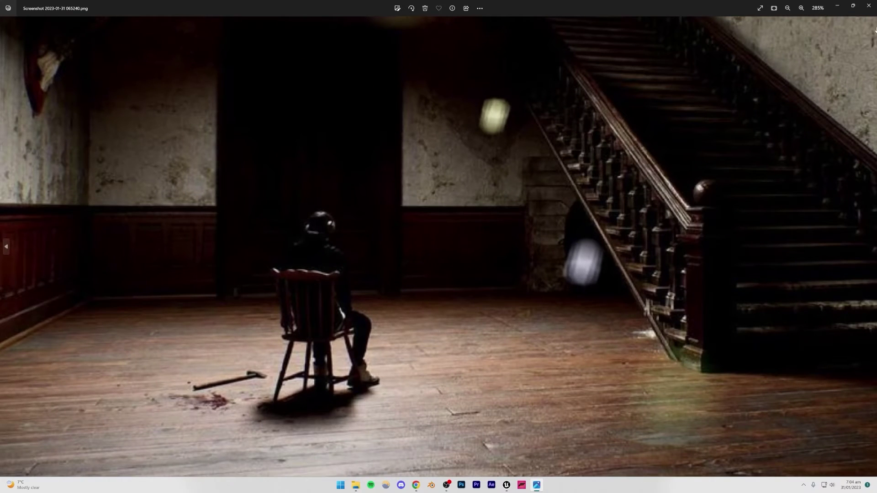
left_click(838, 4)
left_click(415, 485)
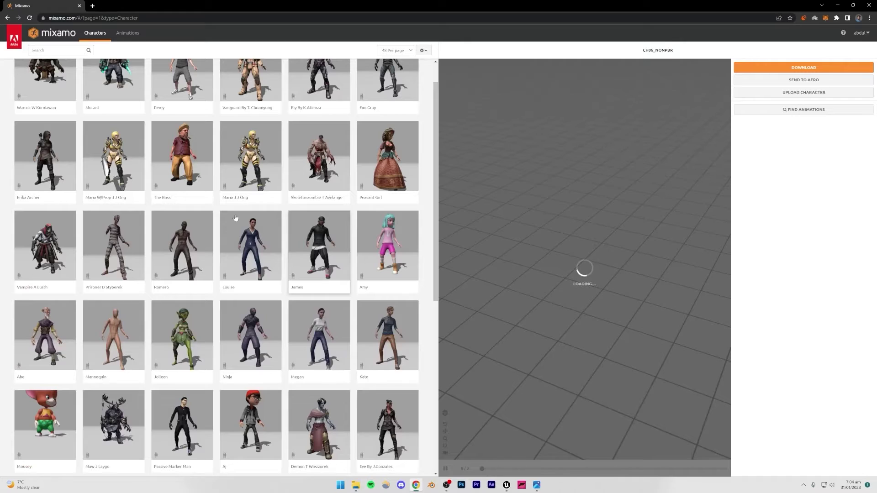
scroll(218, 264, "up", 1)
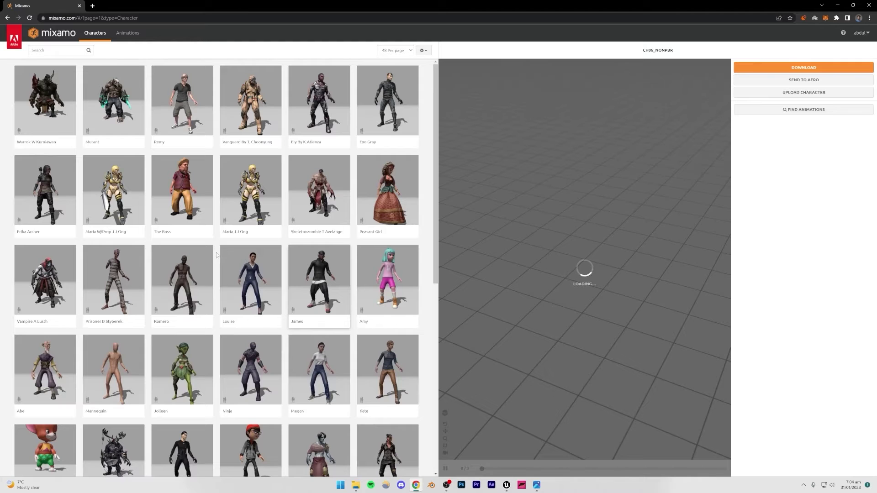
left_click(224, 224)
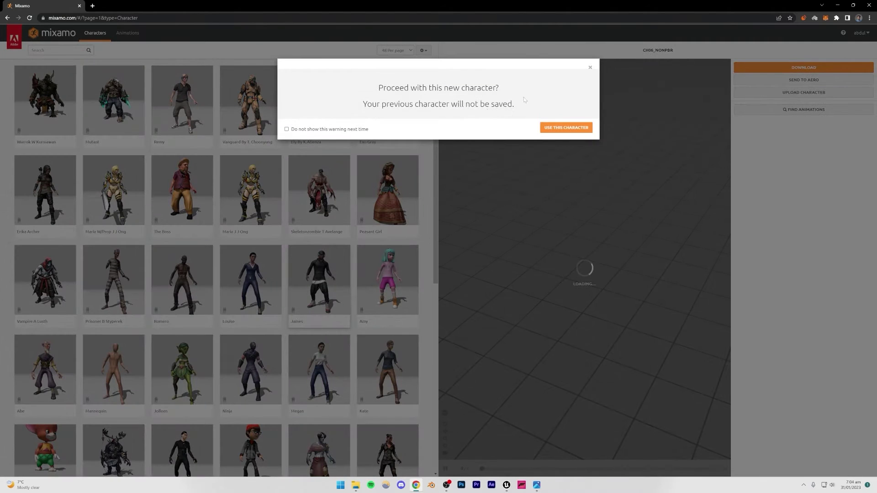
left_click(590, 68)
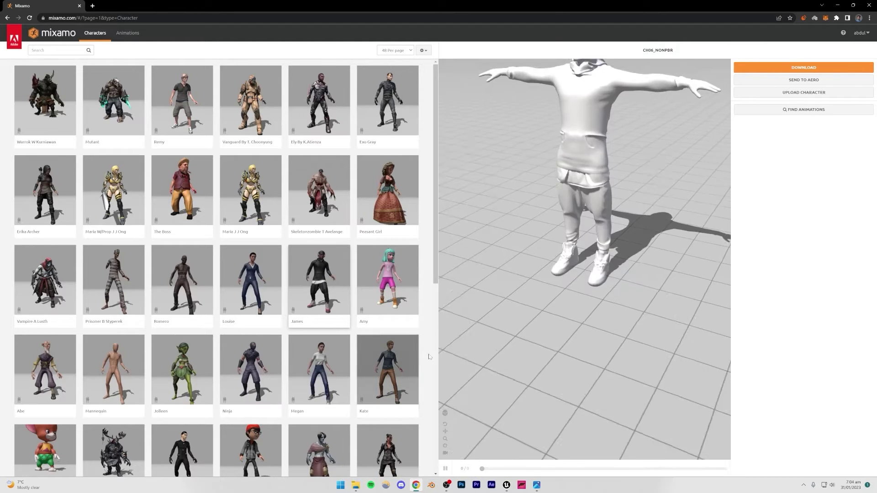
- Search the Mixamo animation library for "sitting" with the headphone-wearing character loaded
left_click_drag(625, 233, 687, 257)
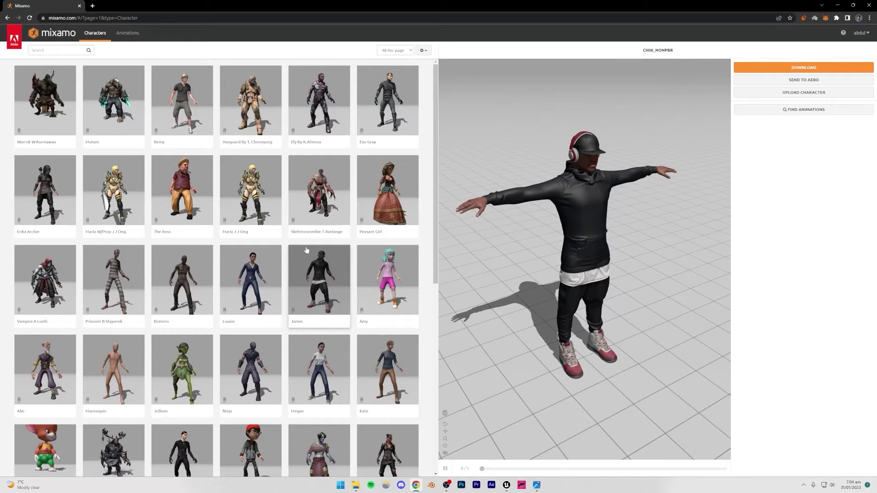
left_click(119, 36)
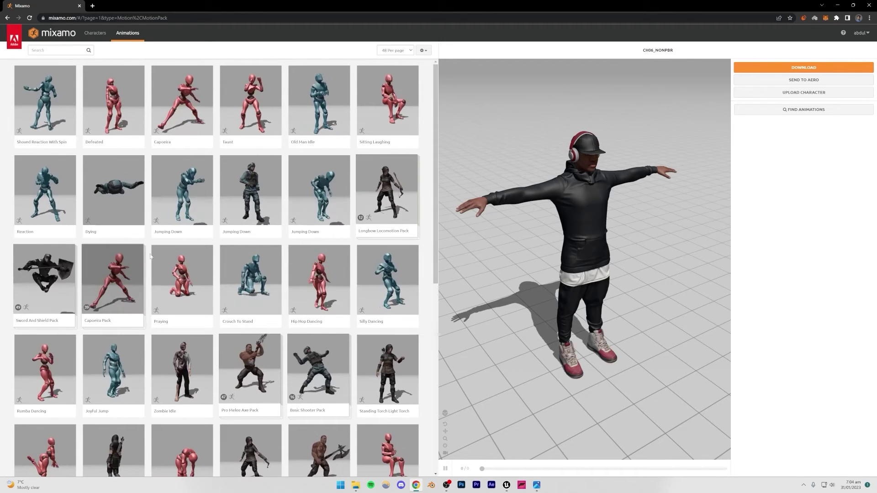
left_click_drag(509, 229, 563, 222)
left_click(57, 50)
type("sitting")
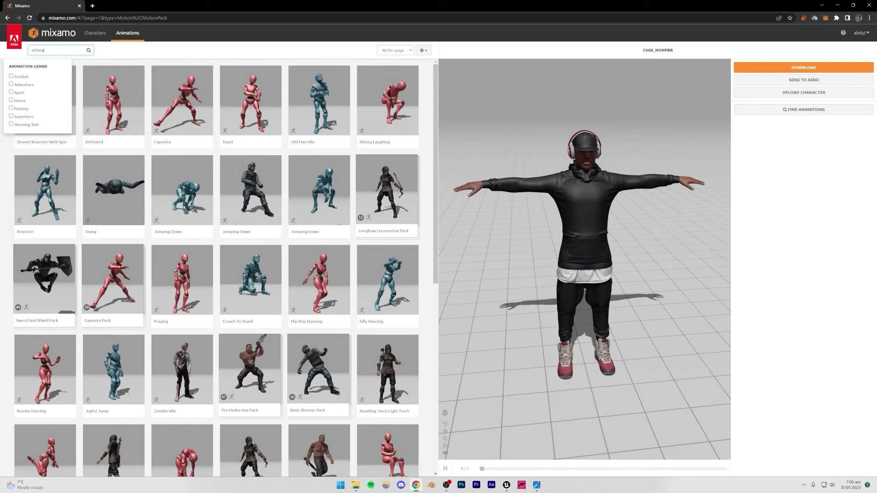
key("Return")
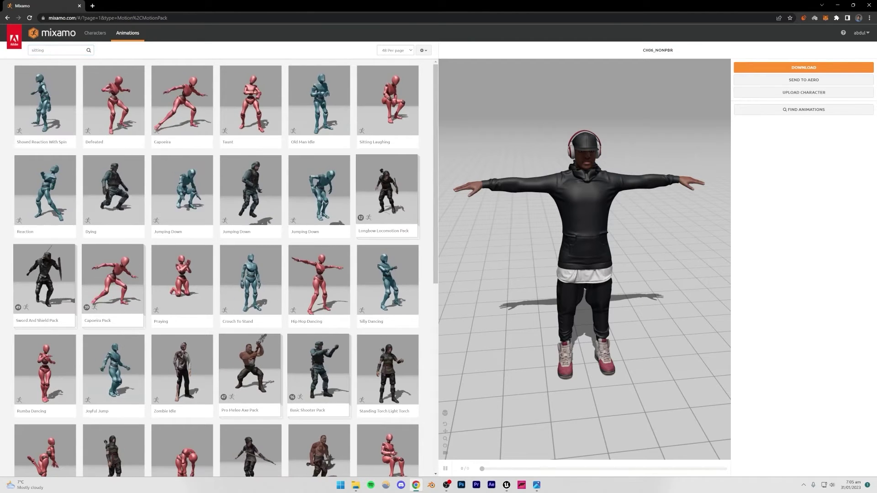
key("Return")
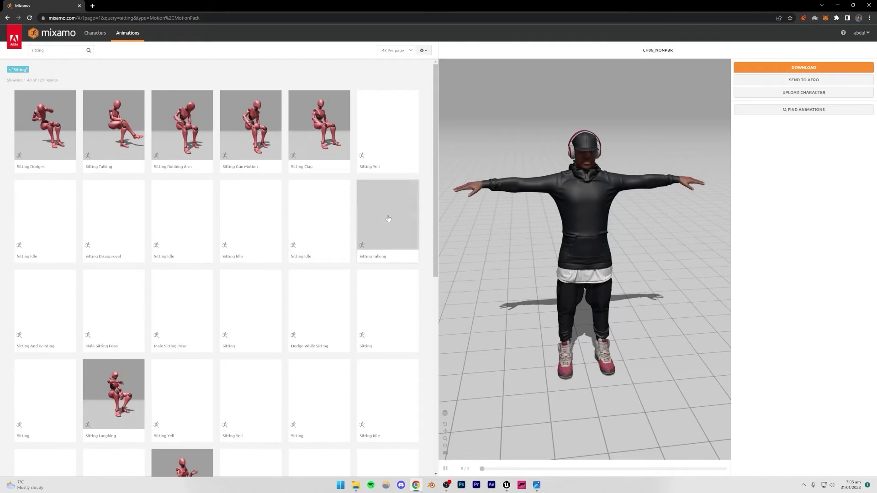
- Apply the first Sitting Idle animation to the character and compare it with the reference screenshot
scroll(408, 210, "down", 1)
scroll(408, 211, "down", 4)
scroll(410, 210, "up", 2)
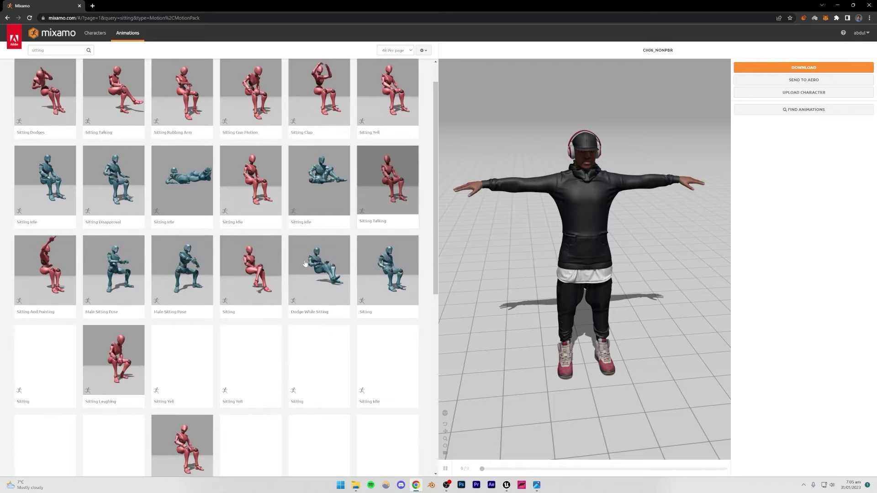
scroll(387, 277, "down", 2)
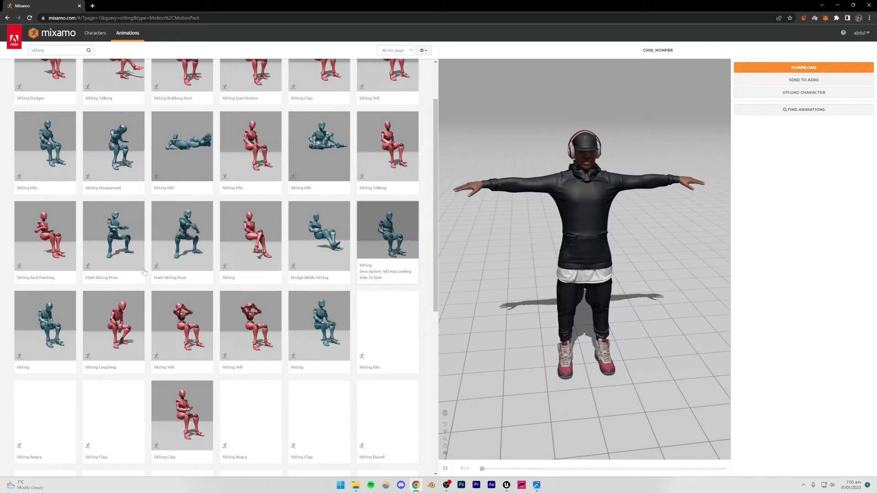
left_click(37, 153)
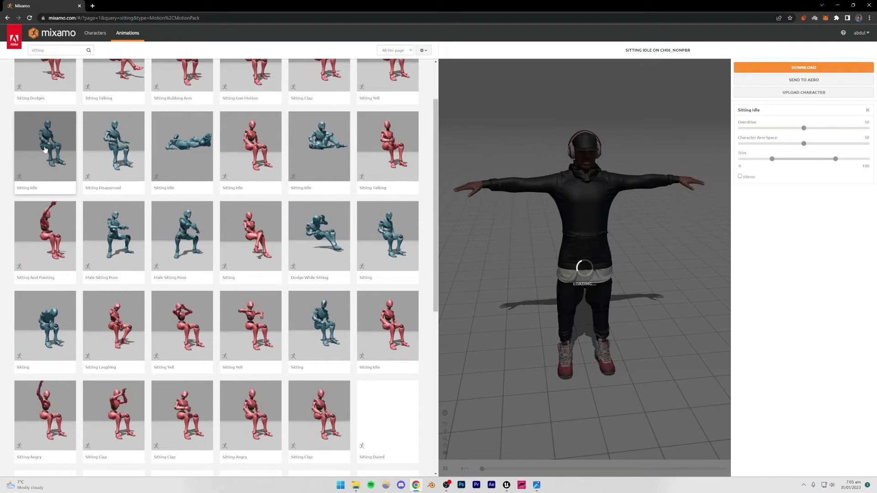
left_click(536, 484)
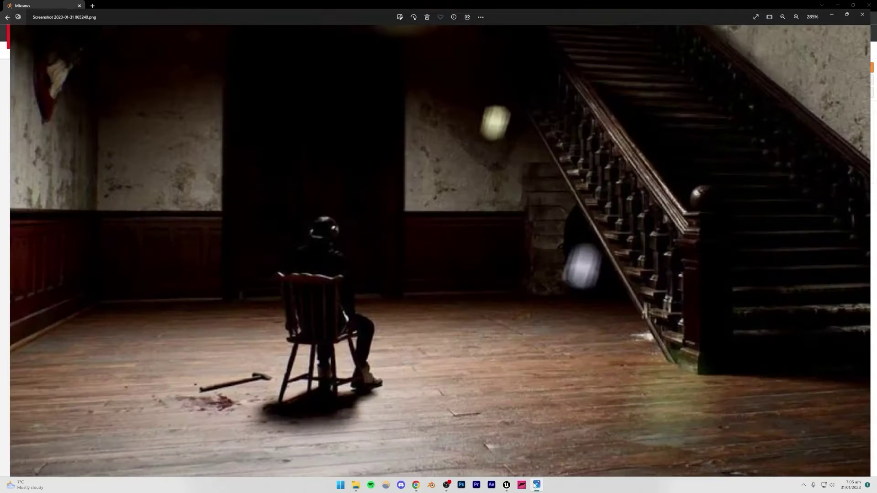
left_click(536, 485)
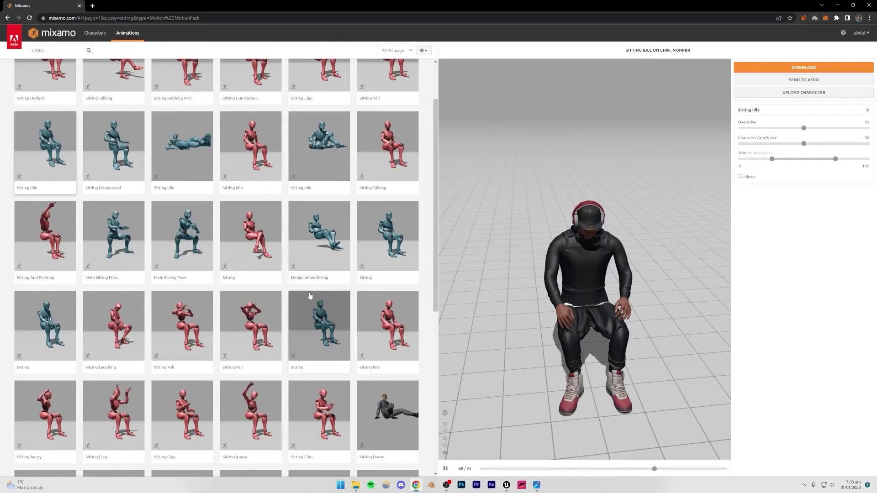
- Apply the Sitting animation listed just before Sitting Weapon Strike to the headphone-wearing character and browse the other sitting results
scroll(307, 289, "down", 1)
scroll(307, 289, "down", 7)
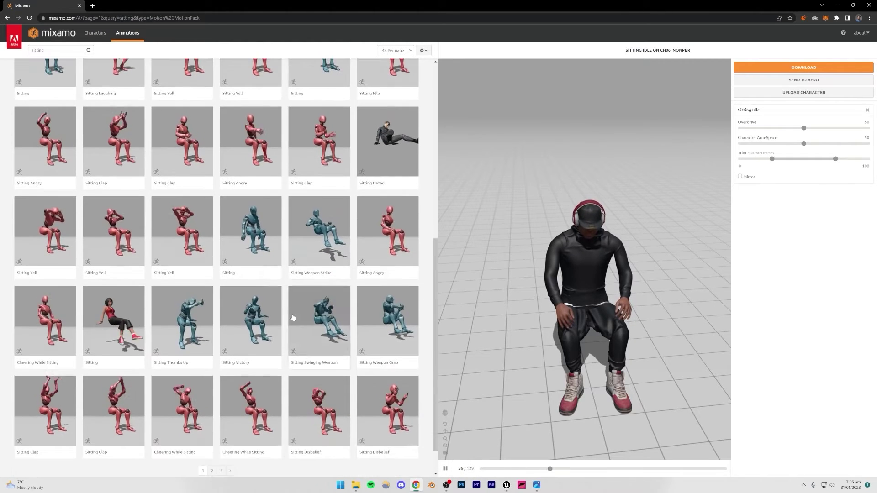
left_click(244, 245)
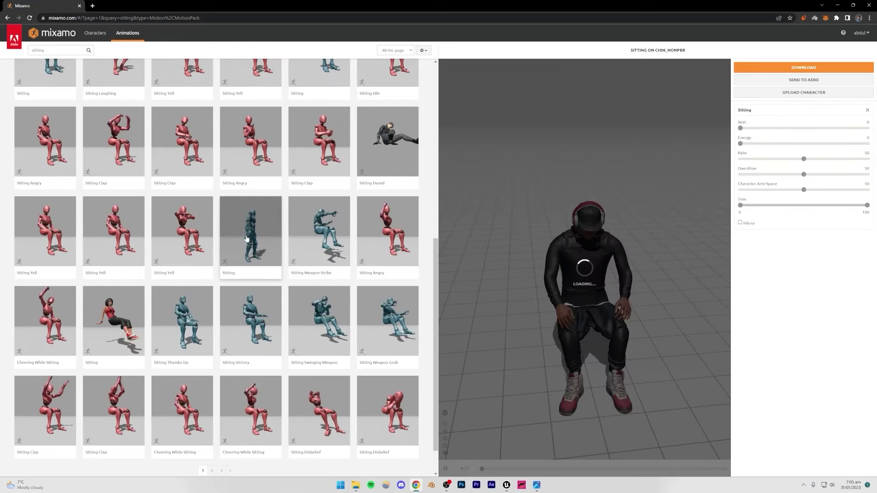
scroll(247, 247, "down", 1)
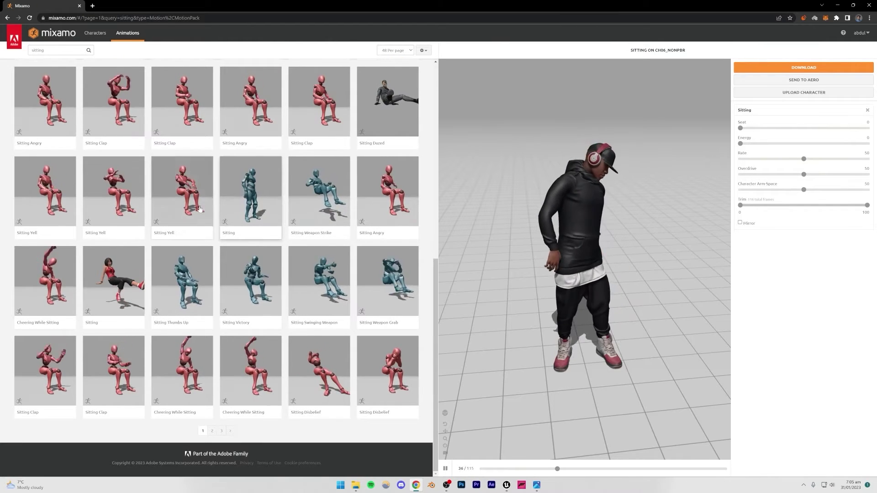
scroll(278, 353, "up", 5)
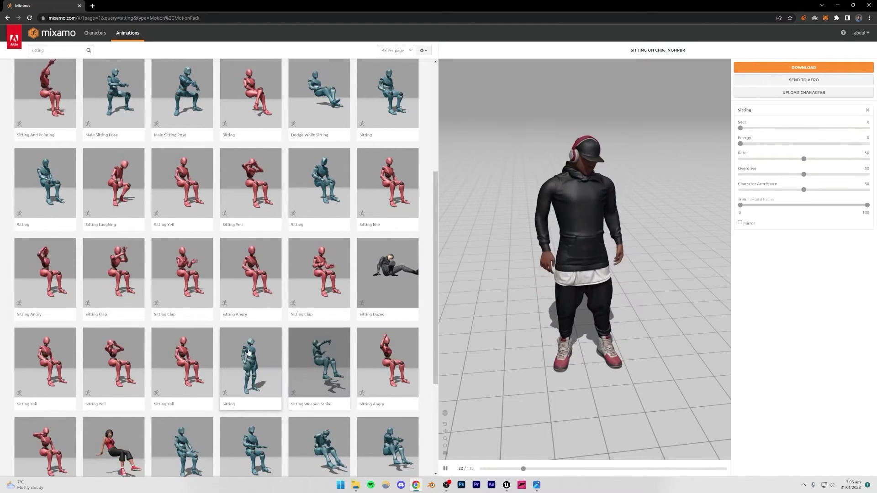
scroll(255, 343, "up", 6)
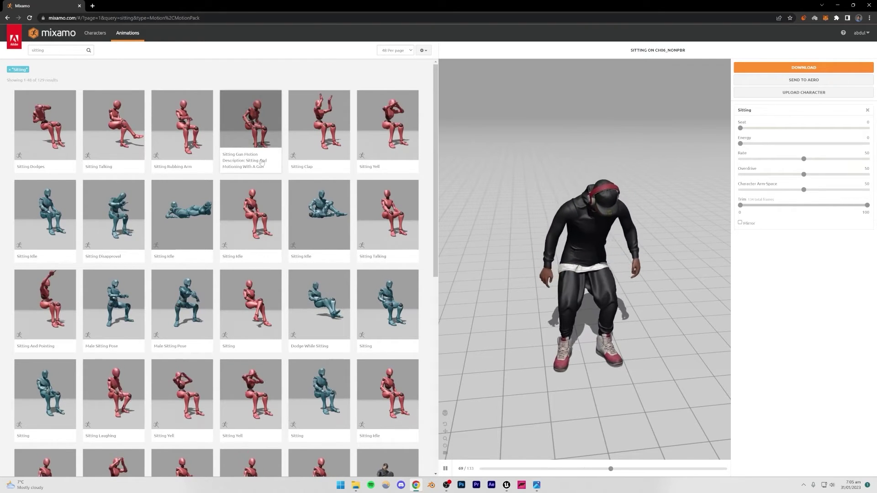
- Set the Sitting animation's Character Arm-Space to 40 and check the paused low sitting pose and hands from behind
left_click_drag(498, 288, 597, 281)
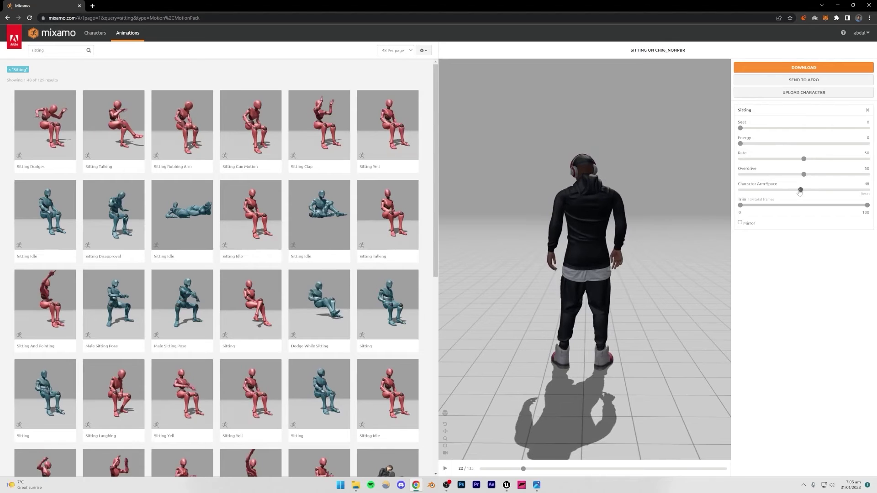
left_click_drag(797, 190, 795, 190)
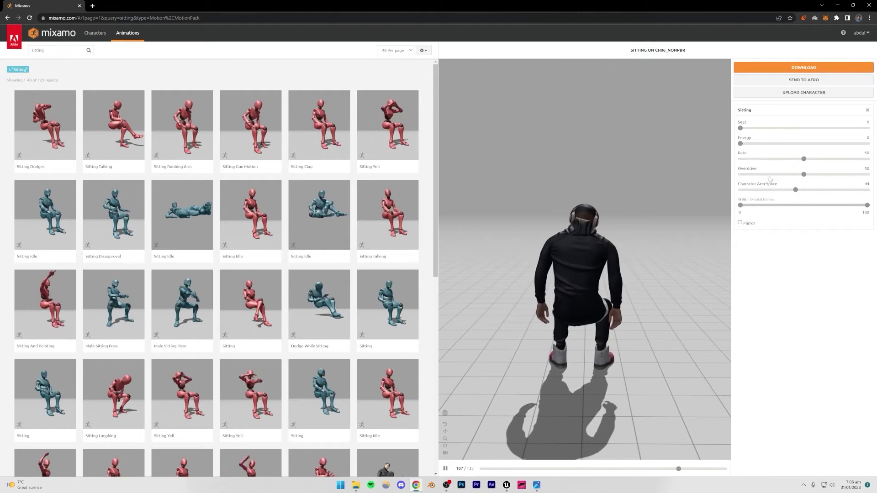
left_click_drag(788, 192, 788, 190)
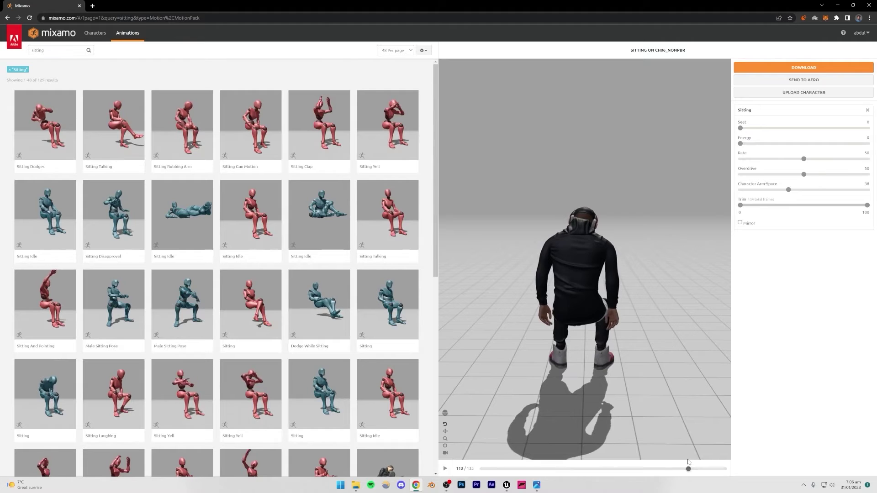
left_click_drag(562, 319, 600, 314)
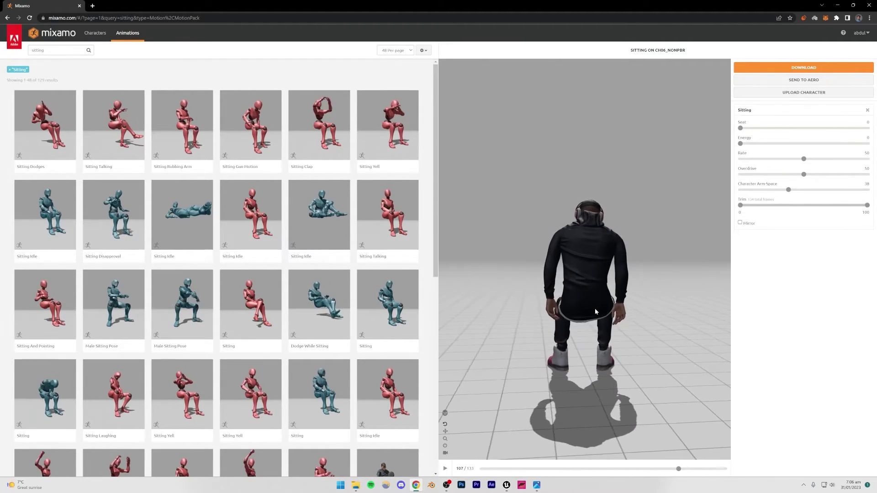
scroll(611, 314, "up", 5)
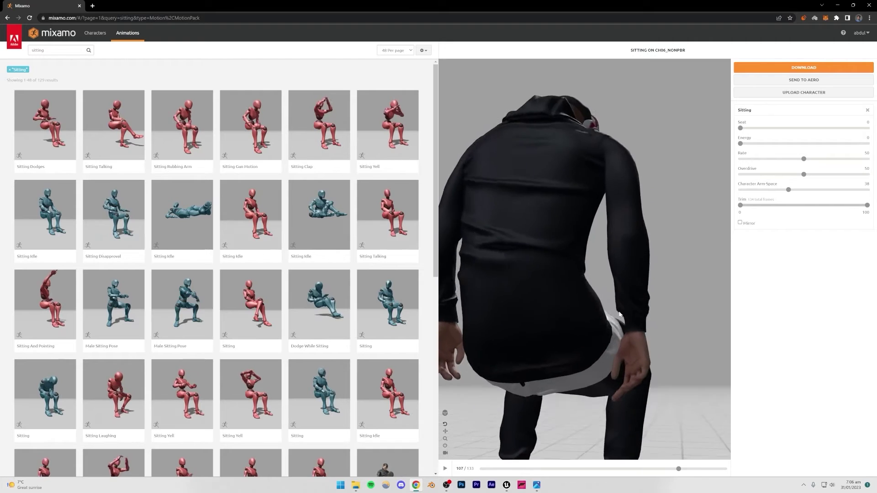
scroll(619, 314, "up", 3)
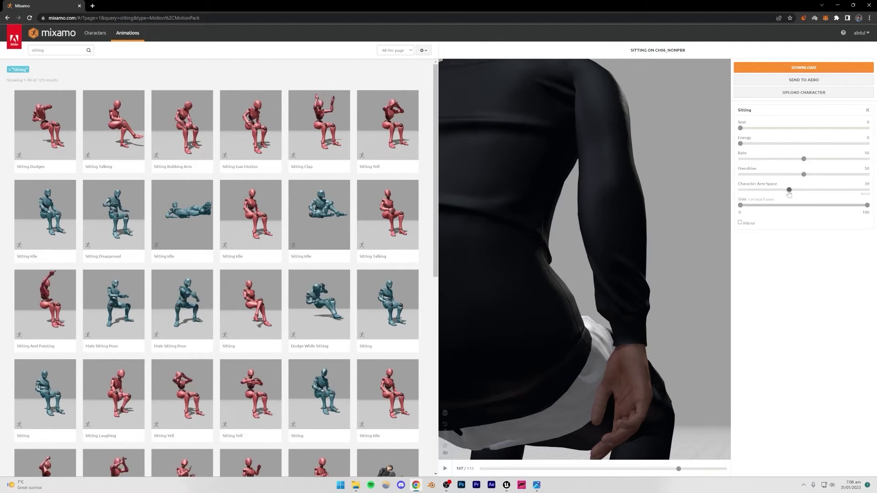
left_click(790, 190)
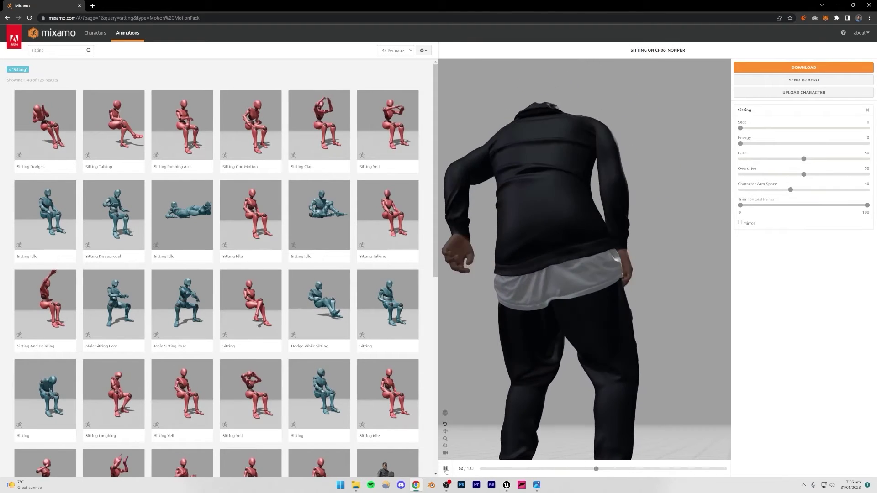
left_click(446, 469)
scroll(639, 359, "down", 5)
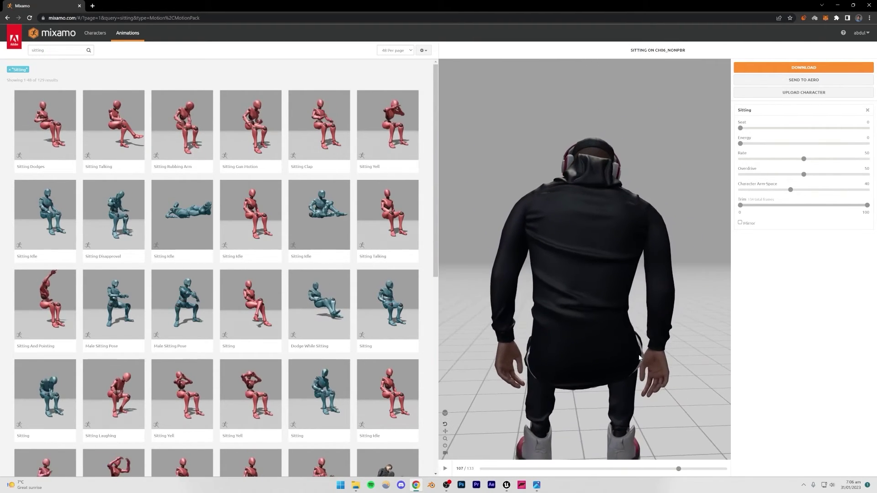
scroll(639, 358, "down", 4)
left_click_drag(640, 358, 771, 231)
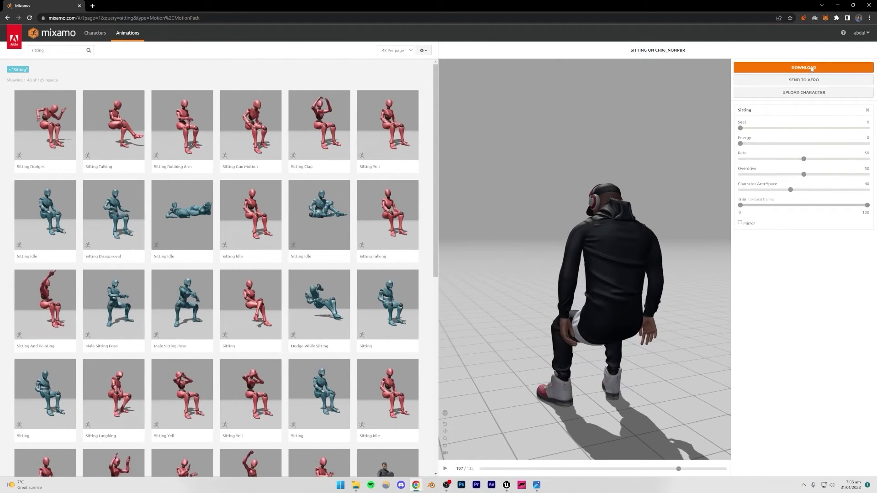
- Download the animated character as FBX Binary with skin, 30 frames per second and no keyframe reduction
left_click(797, 68)
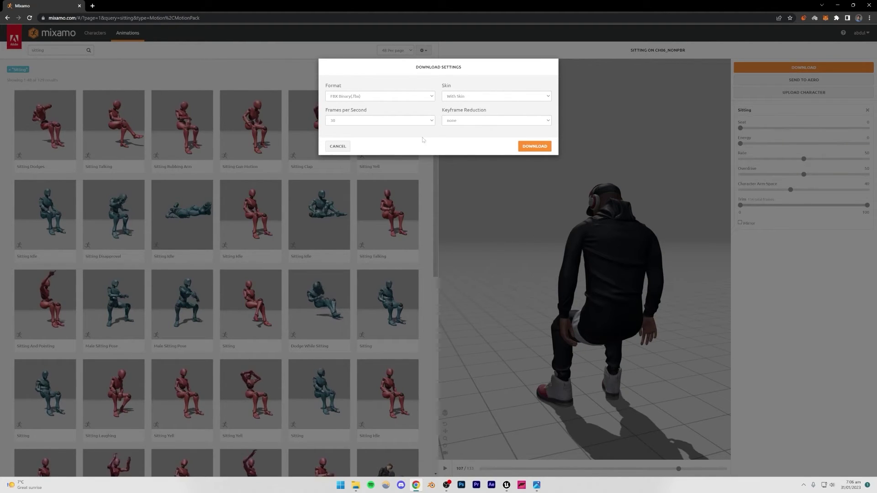
left_click(470, 97)
left_click(463, 96)
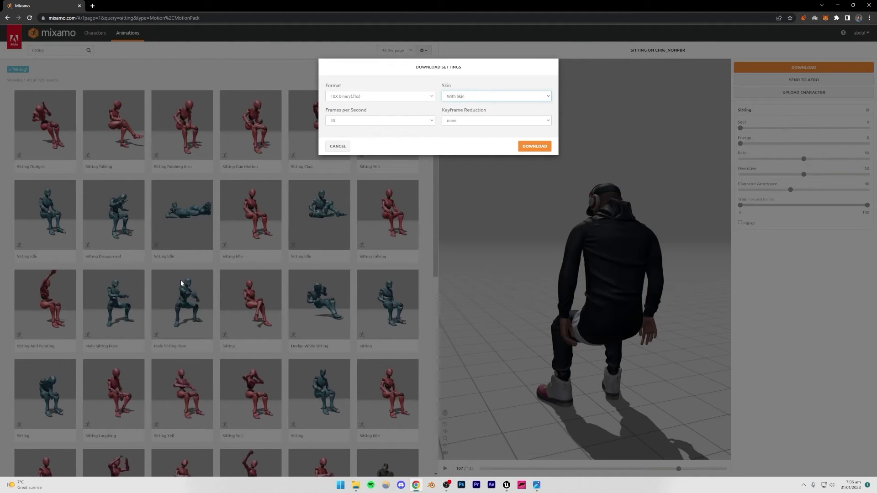
left_click(471, 96)
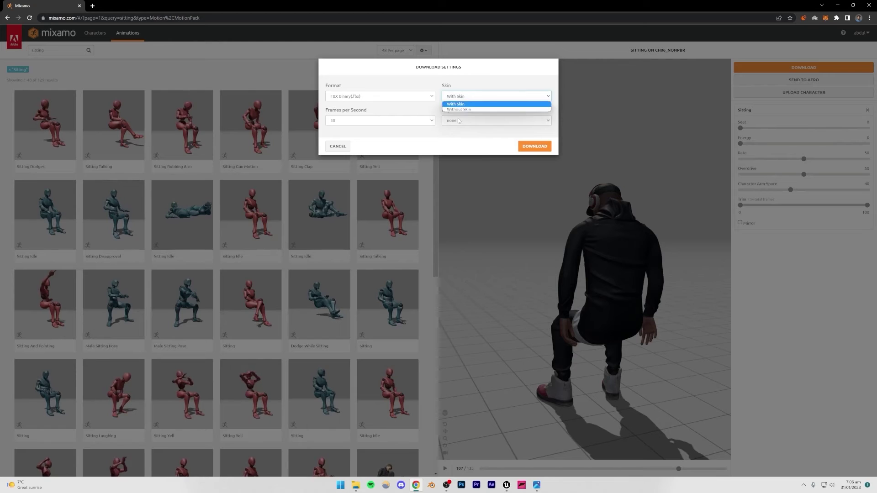
left_click(438, 147)
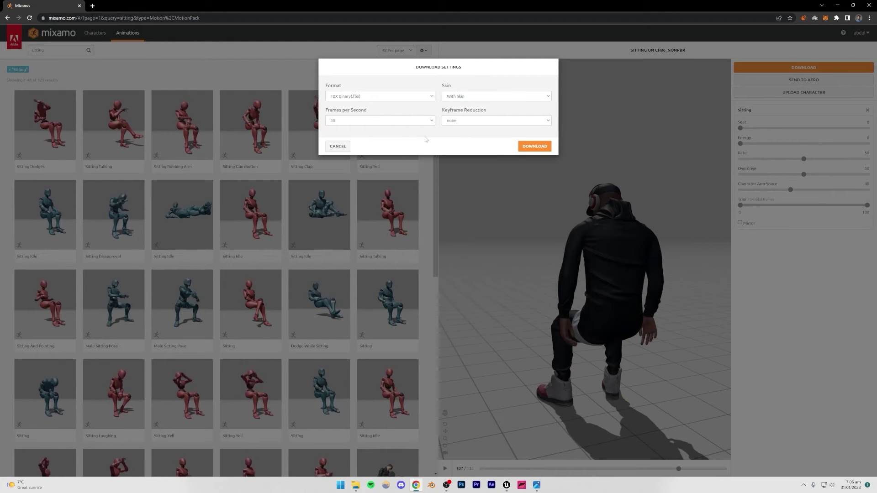
left_click(355, 96)
left_click(385, 91)
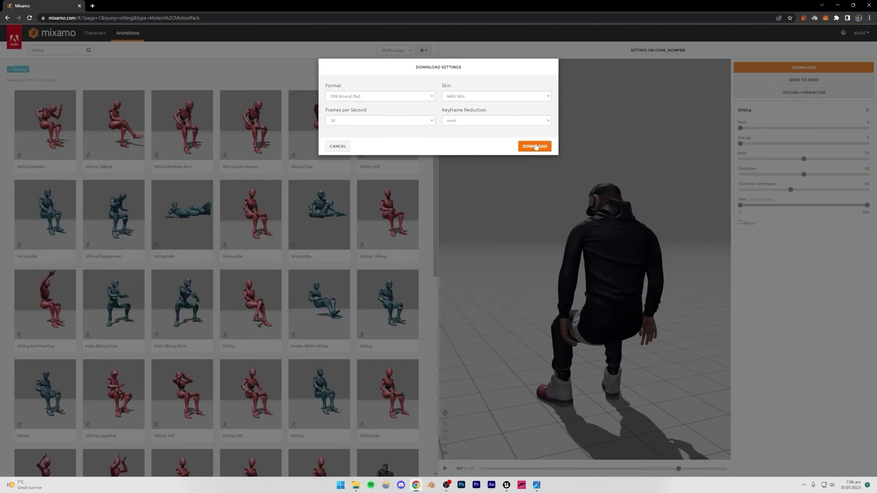
left_click(535, 146)
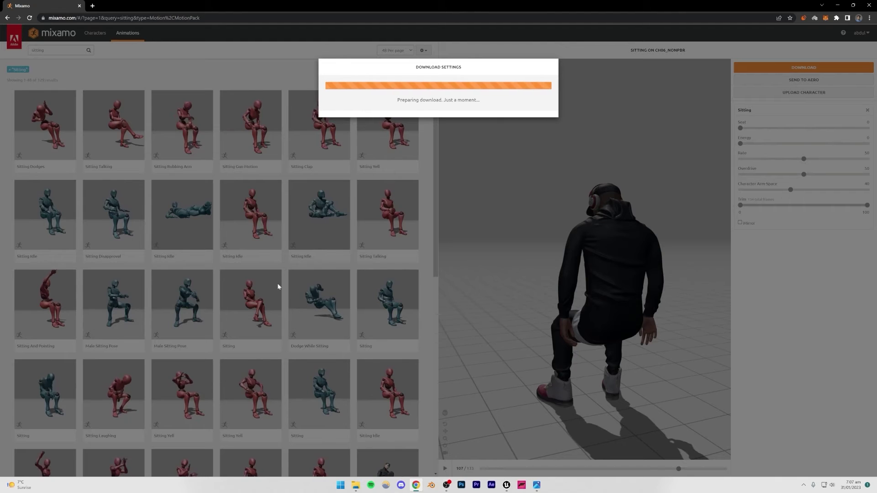
- Switch to Unreal Engine and duplicate the wall cube along Y, placing the parallel copy at about Y -770
left_click(507, 485)
left_click(280, 202)
left_click(372, 166)
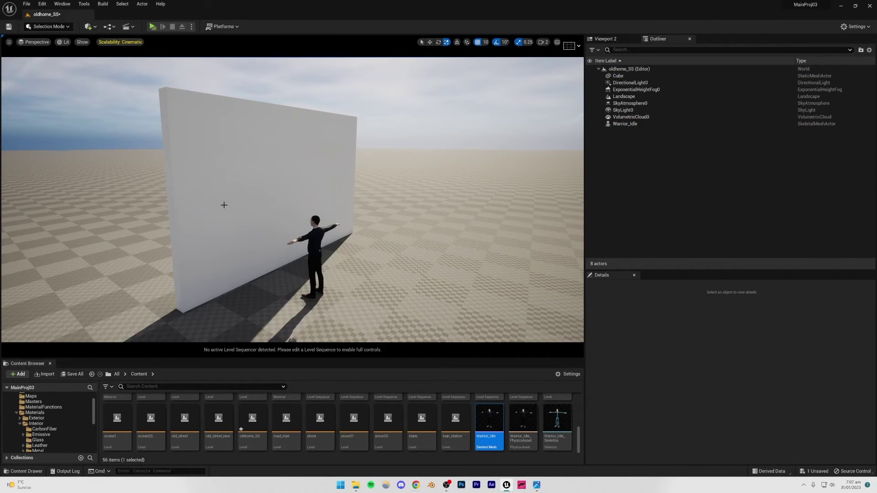
left_click(224, 207)
right_click_drag(308, 228, 321, 204)
right_click_drag(365, 223, 374, 273)
left_click(429, 42)
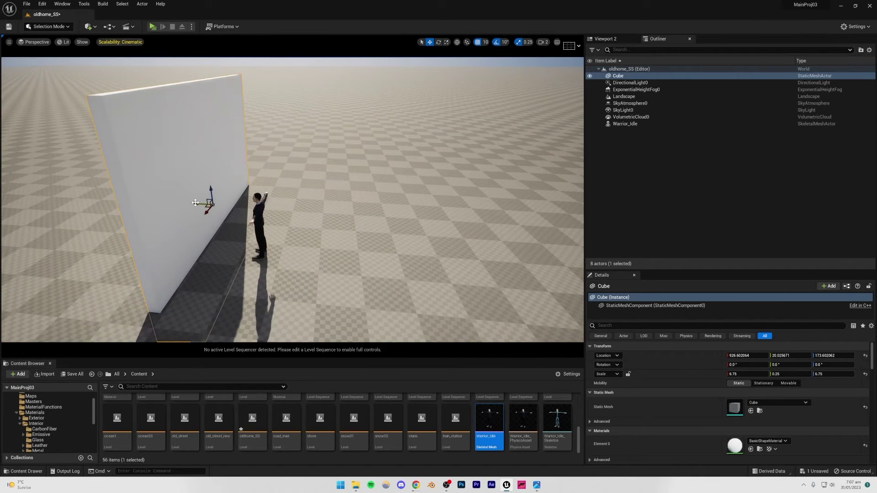
left_click_drag(195, 203, 477, 234, "alt")
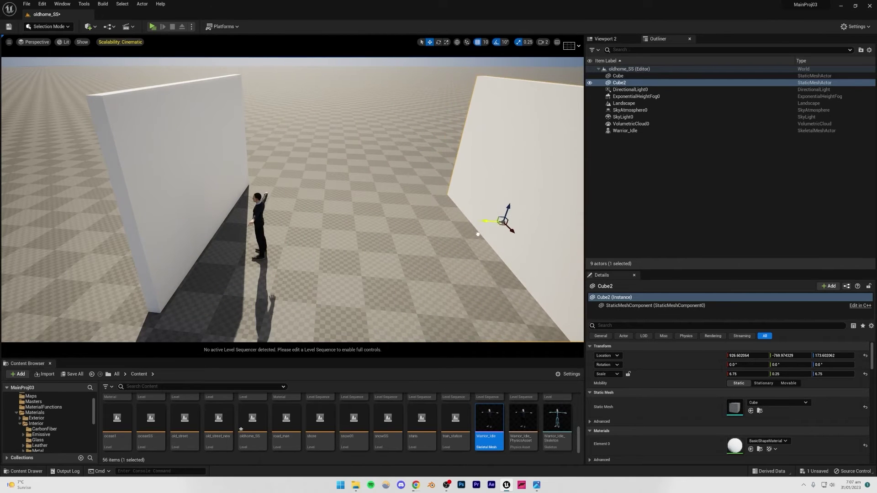
- Duplicate the second wall, rotate the copy 90° about Z, and place it between the parallel walls at about X 1227, Y -390
right_click_drag(411, 215, 477, 234)
left_click_drag(321, 177, 360, 189, "alt")
left_click_drag(350, 202, 322, 210)
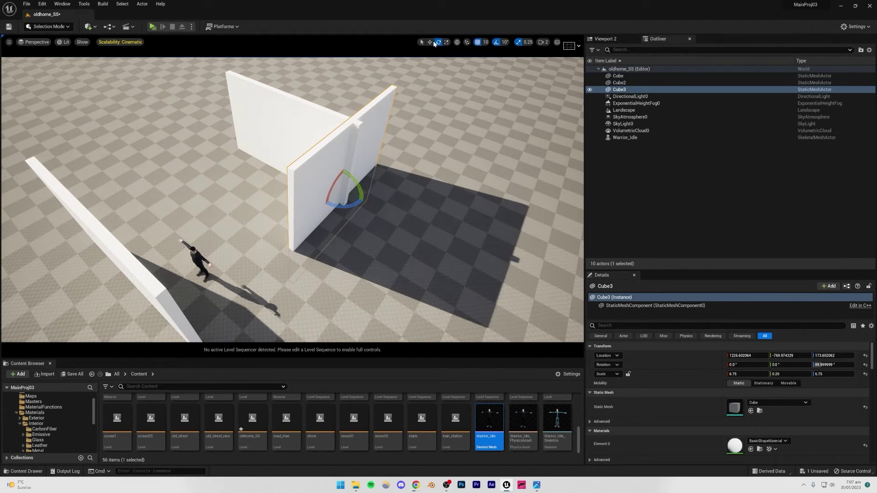
left_click_drag(341, 196, 283, 255)
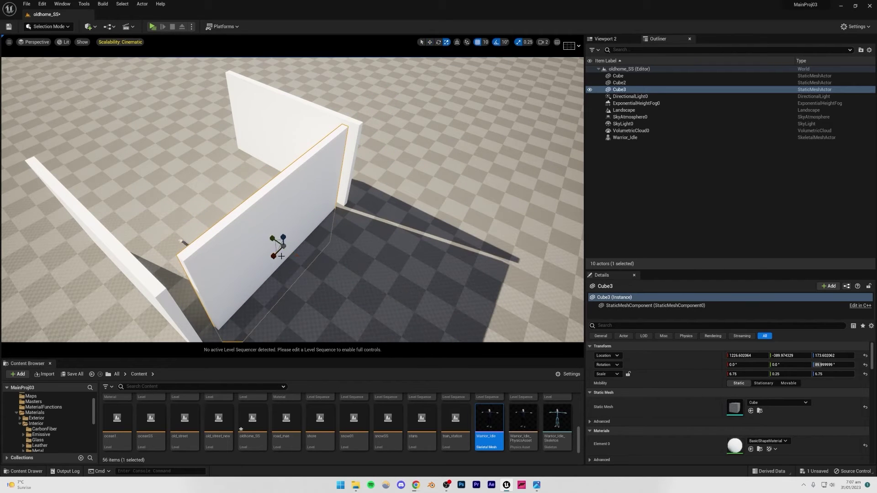
right_click_drag(292, 229, 320, 189)
right_click_drag(268, 154, 276, 220)
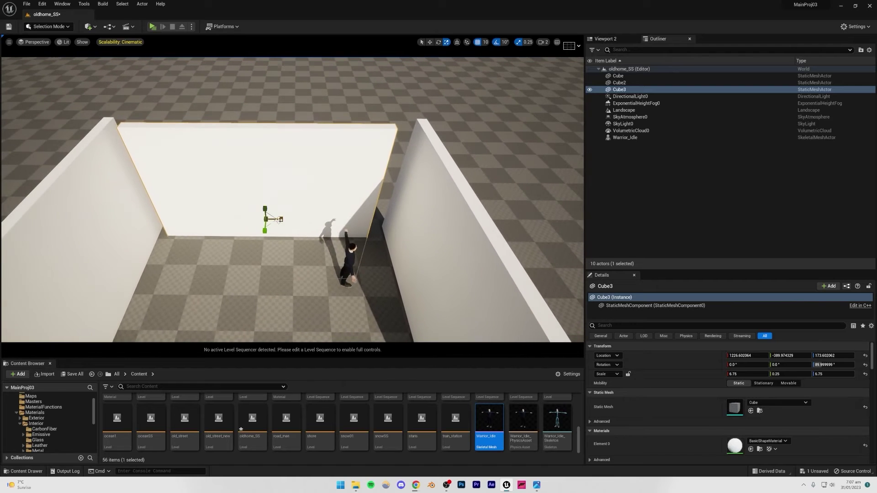
left_click_drag(288, 221, 195, 203)
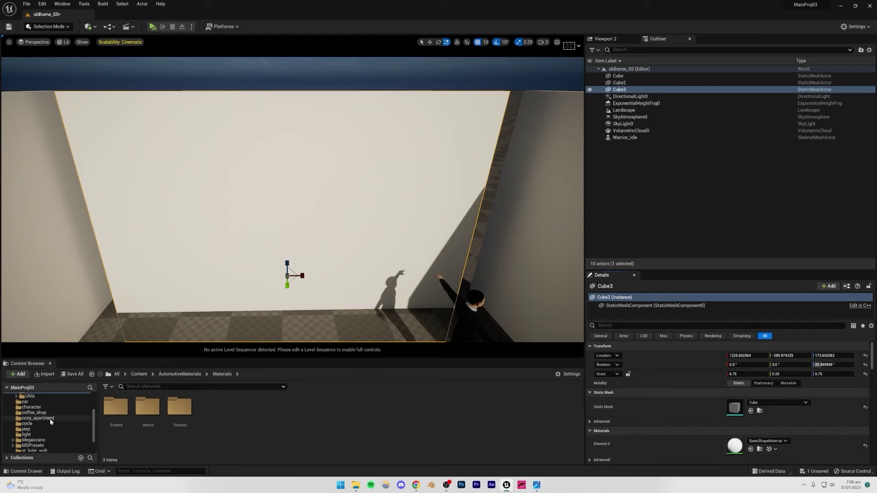
- Try the Megascans Canyon_Rocky_Ground material on the back wall with its X scale at 9.25, and undo these changes
scroll(42, 423, "up", 1)
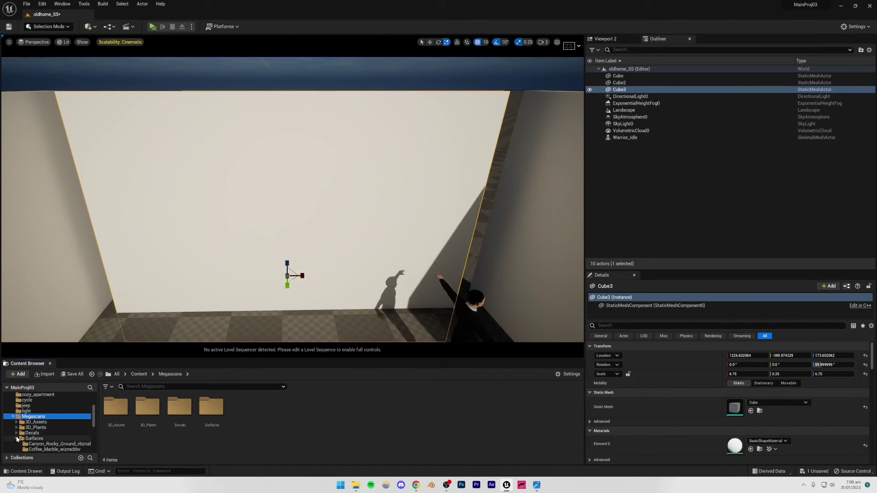
scroll(27, 436, "down", 2)
left_click(57, 428)
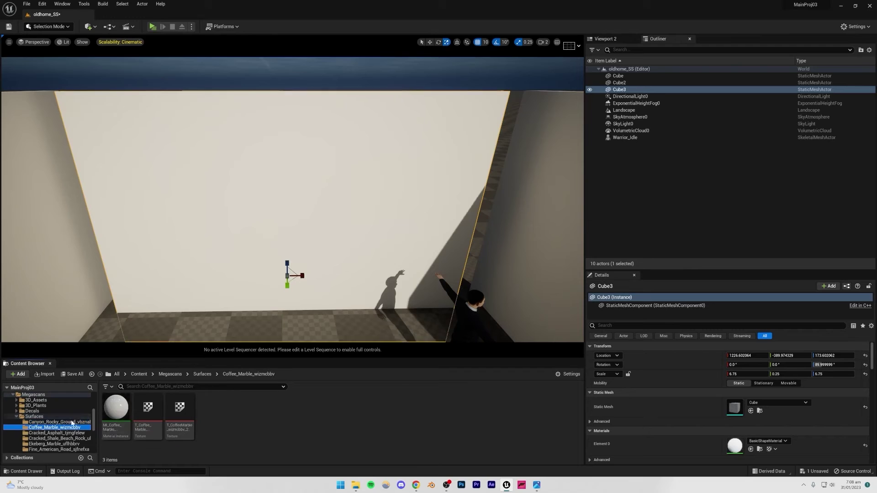
left_click(72, 422)
left_click_drag(116, 407, 310, 272)
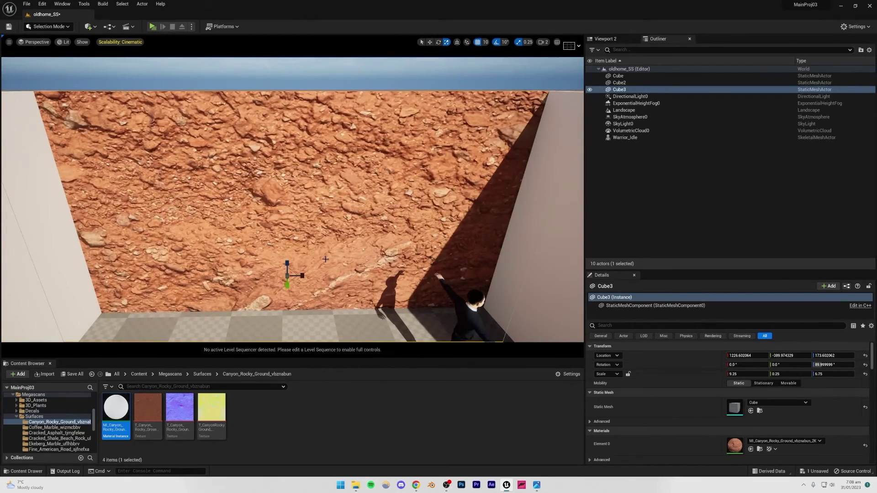
key("ctrl+z")
key("ctrl+z")
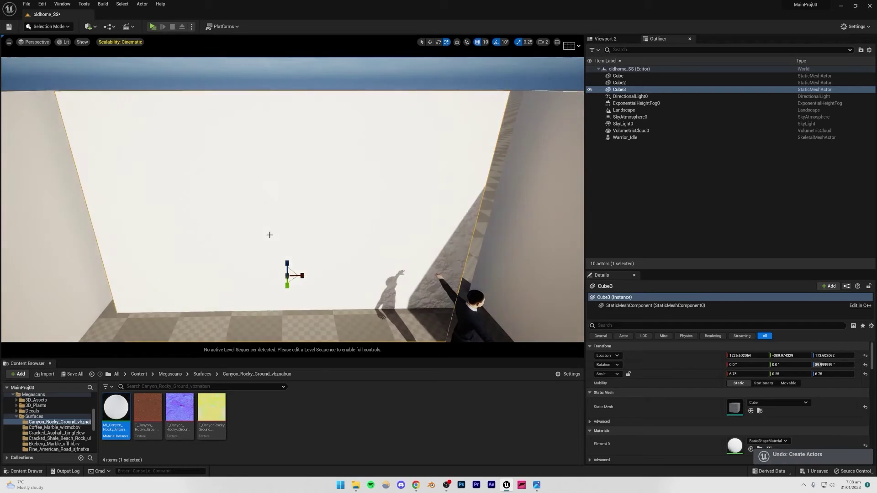
key("ctrl+z")
- Scale the back wall to 8.25 in X and Z, and lower it to about Z 104 to close the gaps
right_click_drag(247, 219, 242, 283)
key("s")
right_click_drag(340, 223, 379, 221)
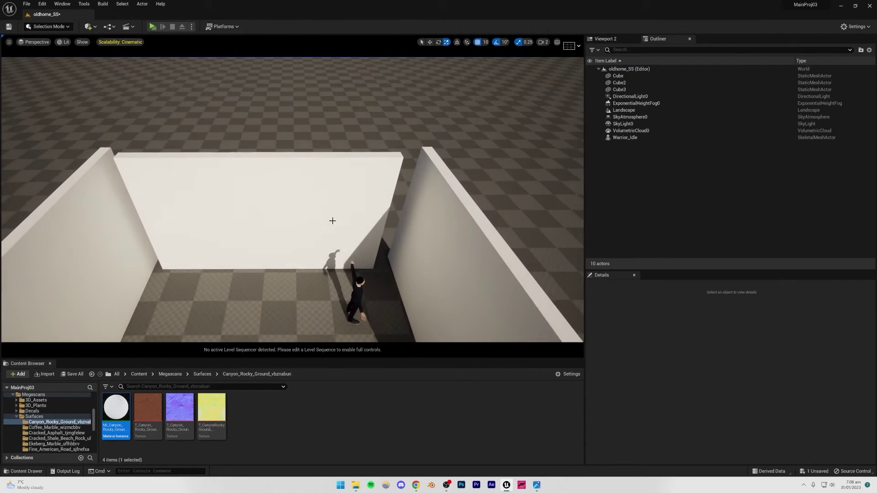
left_click(314, 231)
right_click_drag(278, 237, 280, 253)
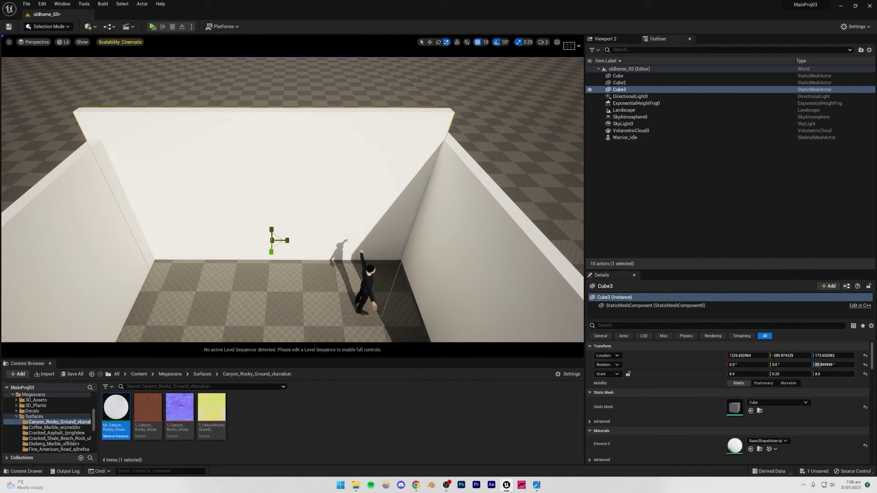
right_click_drag(279, 253, 331, 196)
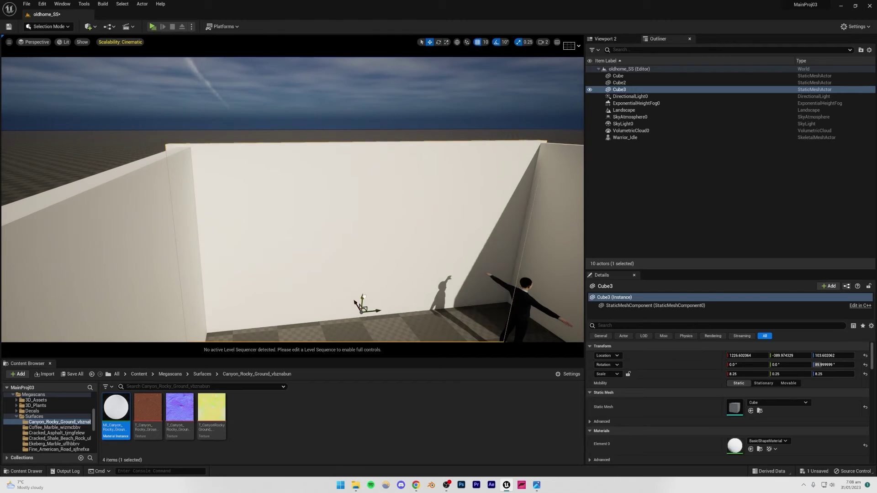
key("Escape")
right_click_drag(293, 200, 376, 205)
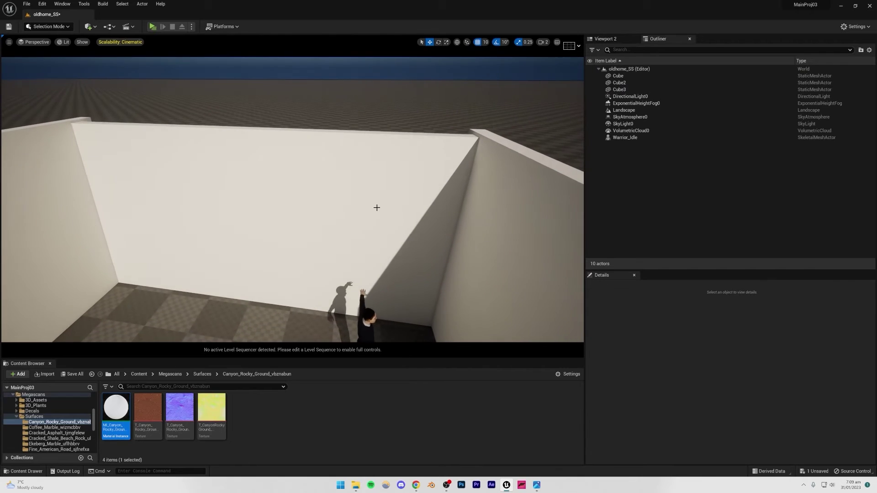
- Duplicate the two parallel side walls and slide the copies along X to about X 257, extending the room
left_click(236, 312)
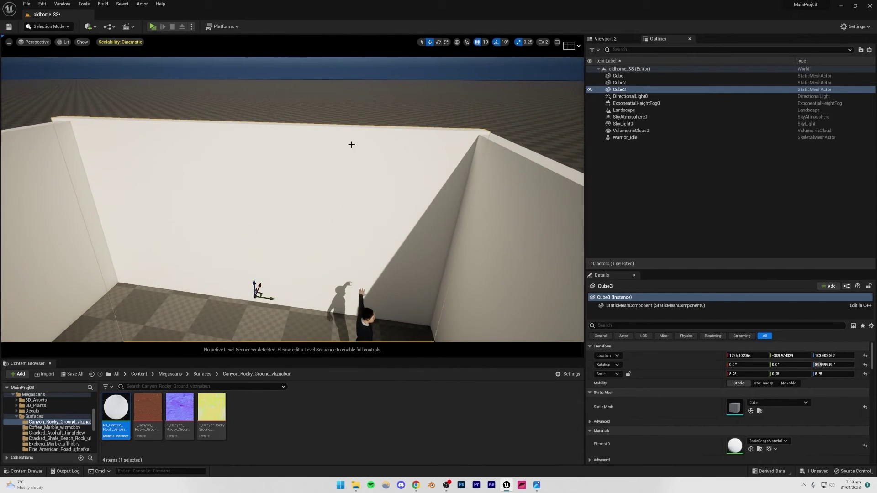
left_click(390, 121)
right_click_drag(391, 132, 322, 170)
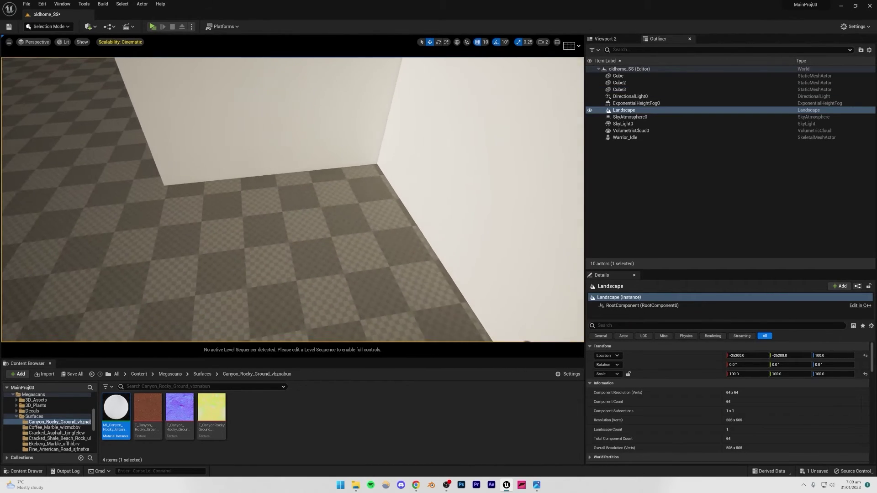
mouse_move(386, 164)
right_mouse_down()
mouse_move(356, 155)
mouse_move(386, 152)
mouse_move(387, 170)
mouse_move(377, 155)
right_mouse_up()
left_click(311, 151)
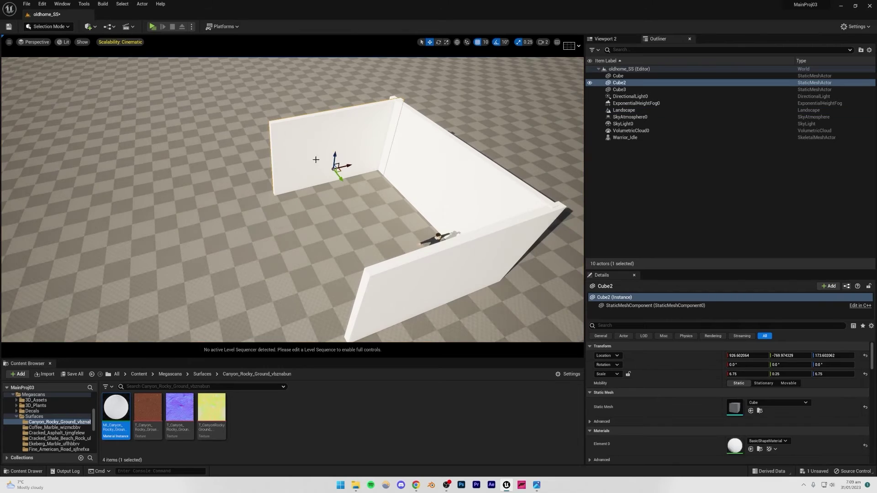
left_click(420, 289, "ctrl")
left_click_drag(445, 294, 514, 122, "alt")
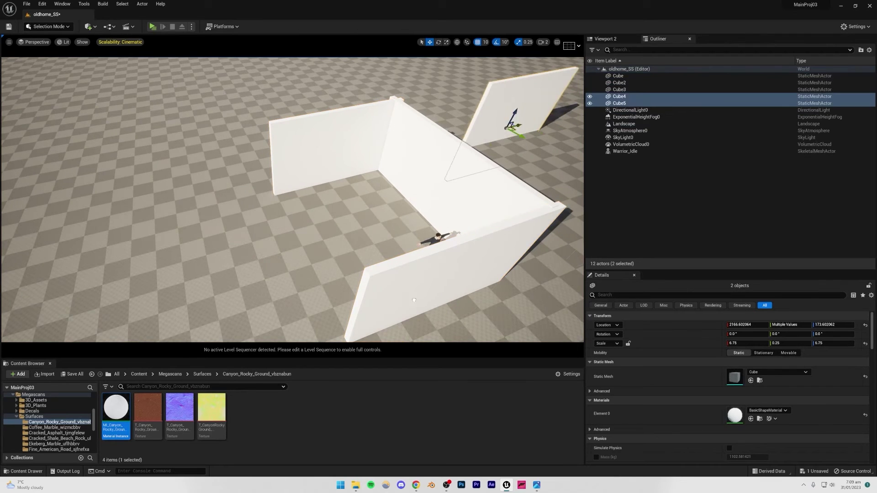
left_click_drag(321, 313, 231, 323)
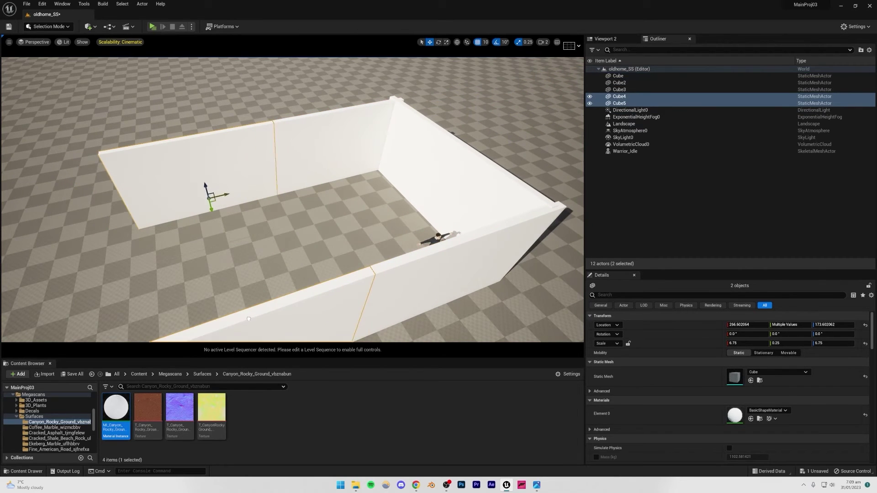
- Duplicate the end wall along X to about X 107, closing the opposite end of the extended room
left_click(392, 227)
right_click_drag(392, 227, 347, 240)
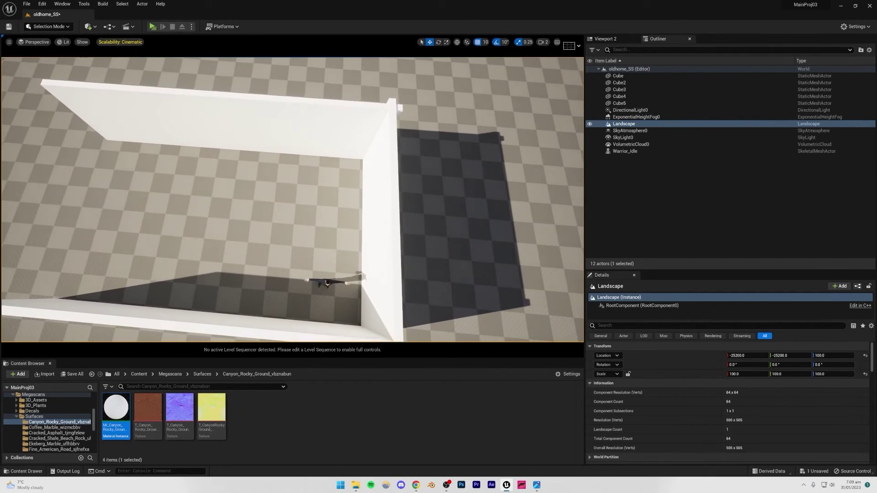
left_click(377, 233)
left_click_drag(381, 232, 141, 212, "alt")
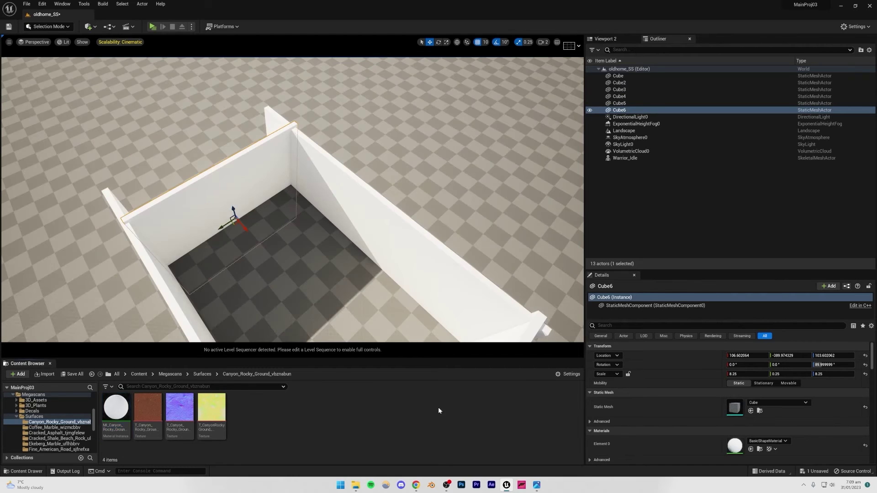
- After checking the reference image, duplicate the new end wall to about X 497 and lay the copy flat by rotating it -90° about X
left_click(537, 484)
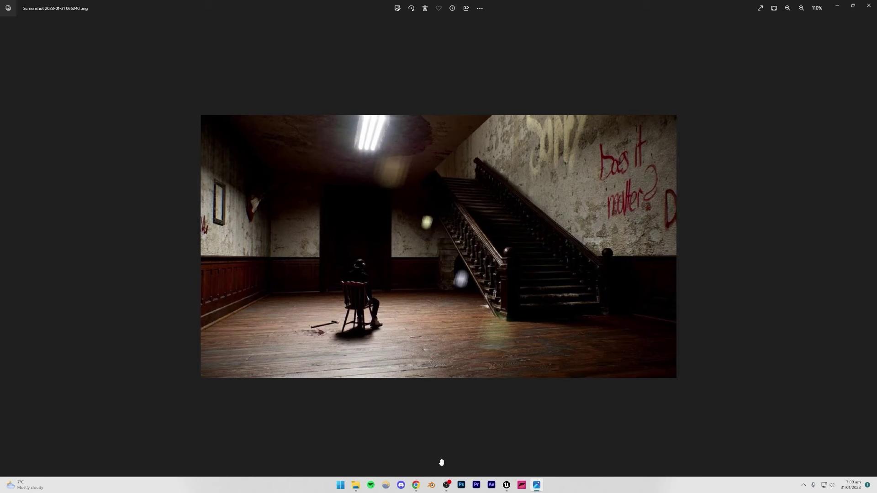
left_click(506, 486)
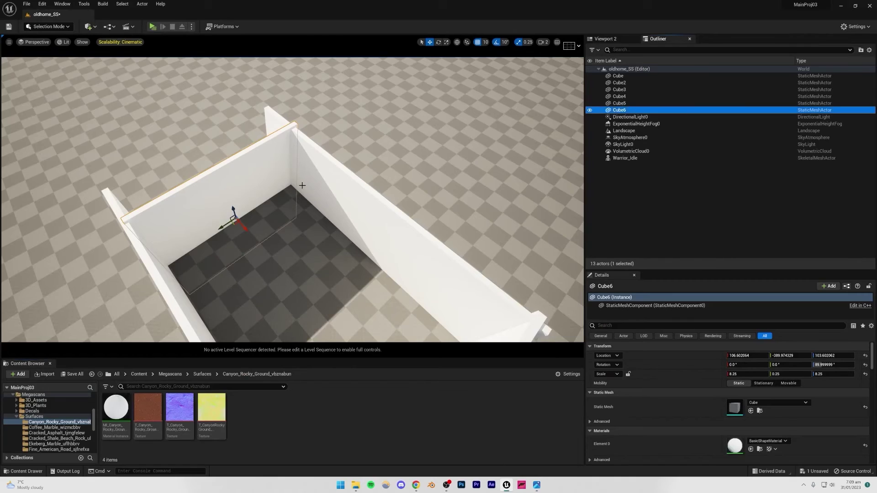
left_click_drag(245, 229, 293, 288, "alt")
mouse_move(292, 288)
right_mouse_down()
mouse_move(301, 314)
mouse_move(315, 323)
mouse_move(292, 288)
right_mouse_up()
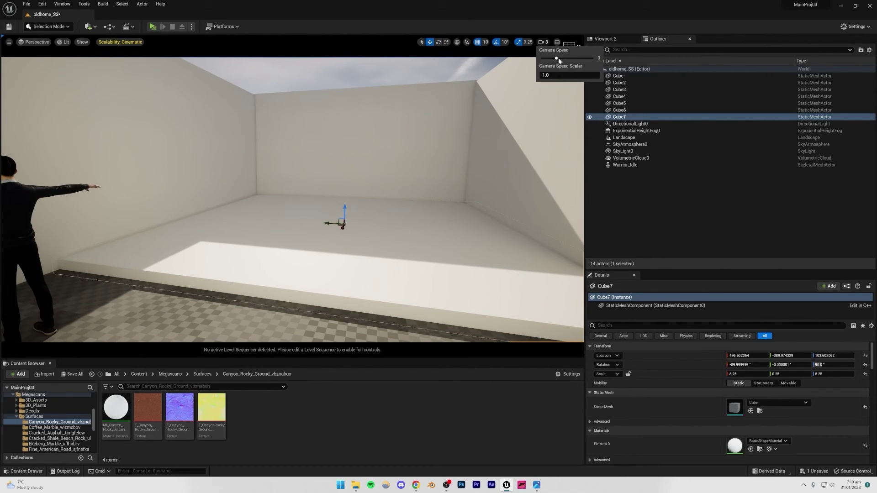
- Raise the flat slab to about Z 524 as a ceiling and shift it to about Y -110, comparing with the reference image
left_click_drag(344, 205, 299, 187)
right_click_drag(300, 187, 300, 187)
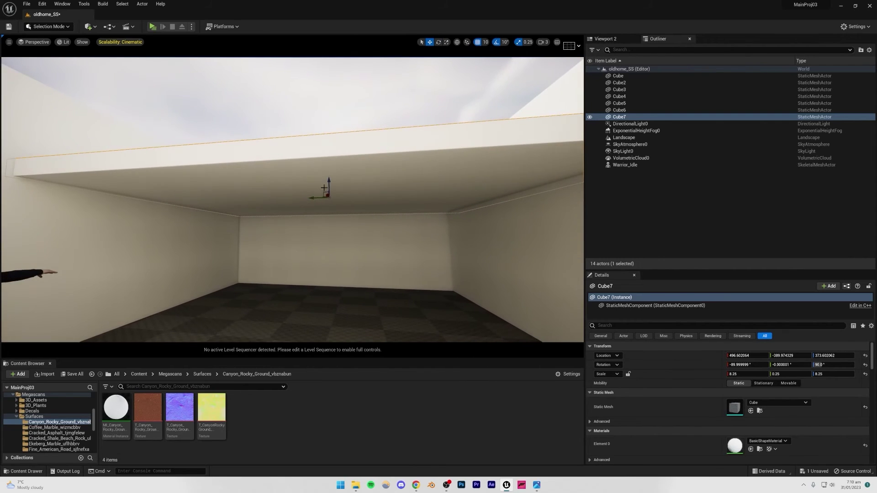
left_click_drag(330, 181, 338, 122)
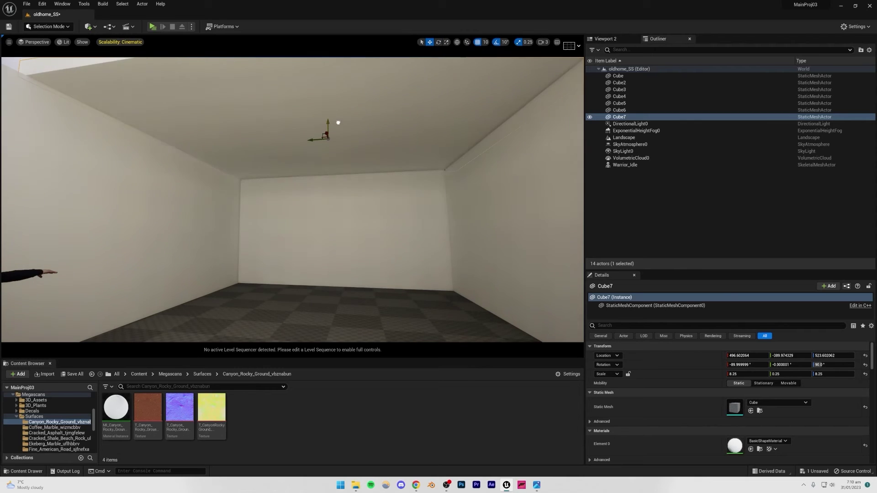
left_click_drag(289, 142, 212, 140)
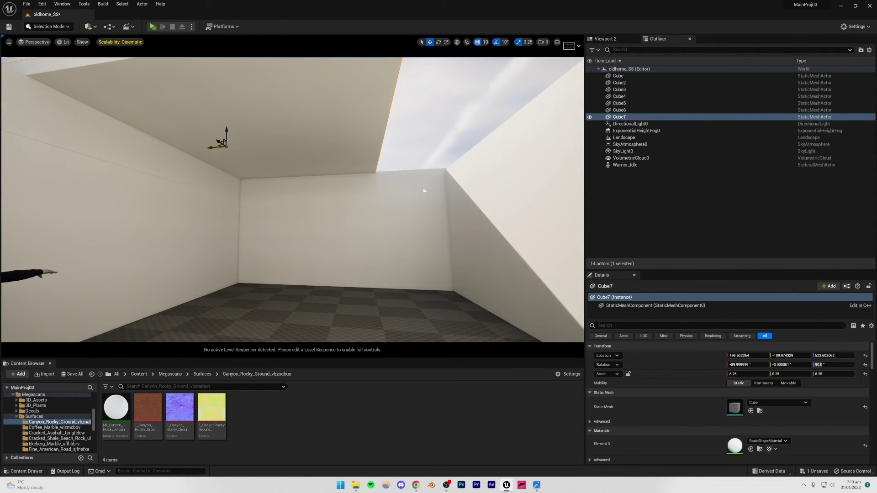
left_click(537, 486)
left_click(537, 486)
- Duplicate the side walls at Y -770 and the adjoining end wall, raising the copies to about Z 814 and Z 744
left_click(458, 206)
right_click_drag(430, 200, 466, 210)
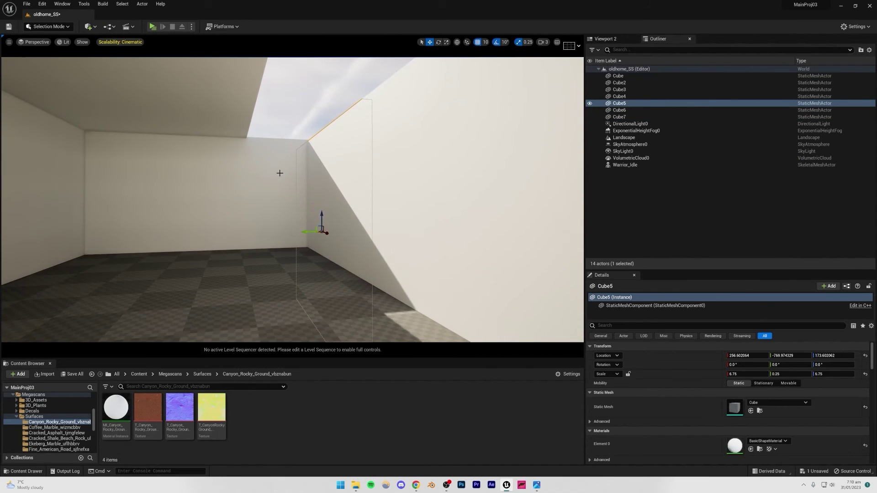
left_click(302, 186, "ctrl")
left_click_drag(209, 235, 221, 133, "alt")
key("ctrl+z")
key("ctrl+z")
right_click_drag(223, 137, 215, 103)
right_click_drag(393, 235, 377, 248)
right_click_drag(433, 257, 461, 261)
key("ctrl+d")
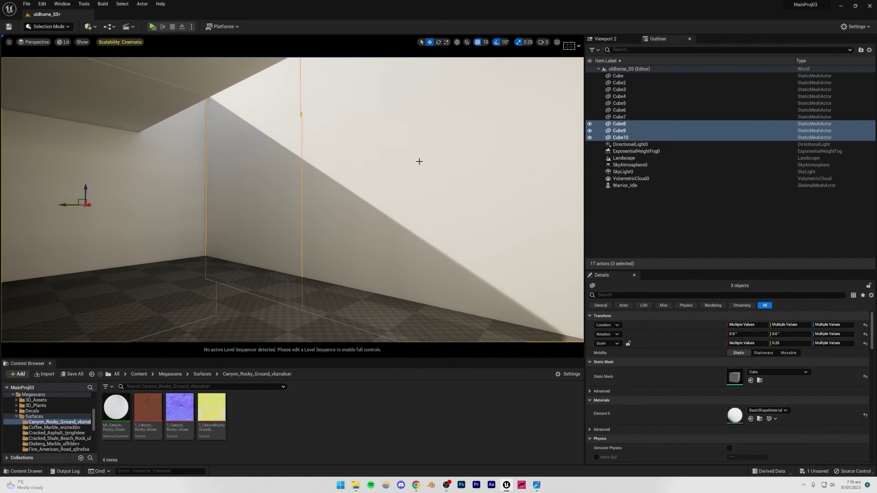
right_click_drag(221, 281, 184, 251)
left_click_drag(218, 298, 228, 166)
mouse_move(228, 171)
right_mouse_down()
mouse_move(237, 166)
mouse_move(304, 274)
mouse_move(229, 168)
right_mouse_up()
- Move the upper end wall outward along X and duplicate the ceiling slab beneath it at about X -313, Y -450
left_click(262, 180)
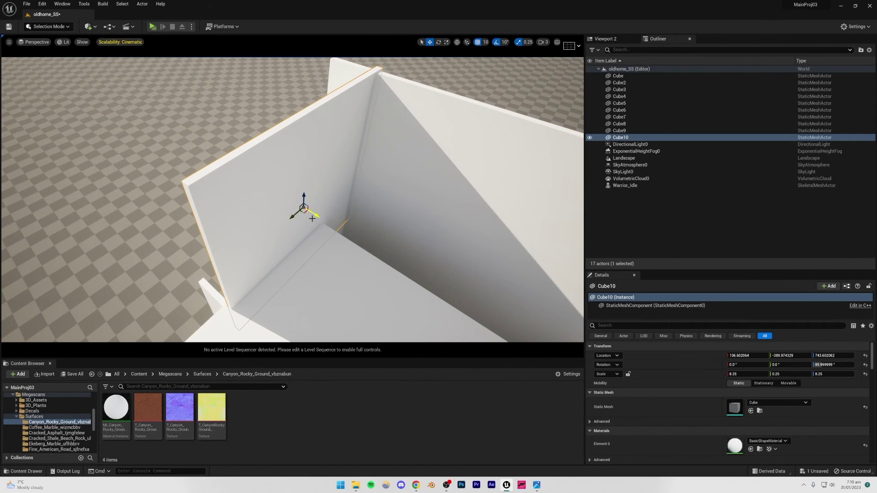
left_click_drag(315, 214, 244, 170)
left_click(303, 246)
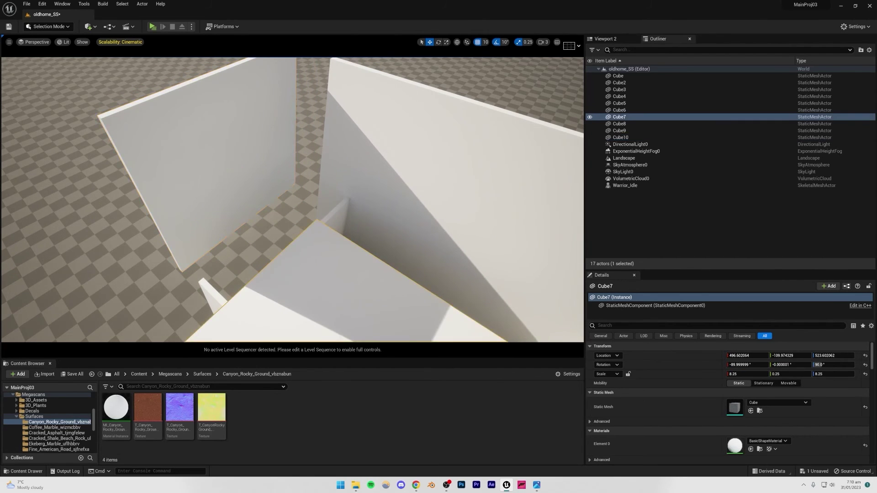
key("f")
left_click_drag(352, 238, 223, 152, "alt")
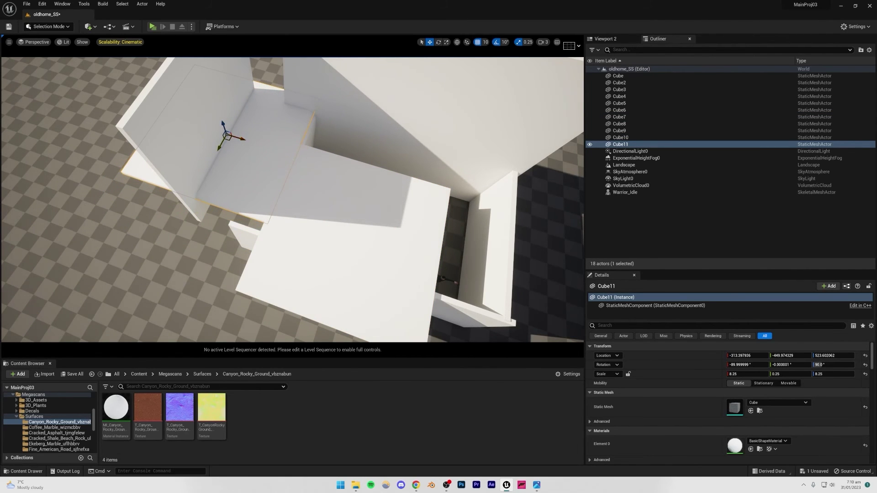
- Shift the two upper side walls together along X toward the upper end wall, to about X 687 and X 17
left_click(182, 255)
right_click_drag(182, 256, 183, 155)
left_click(368, 191)
left_click(431, 205, "ctrl")
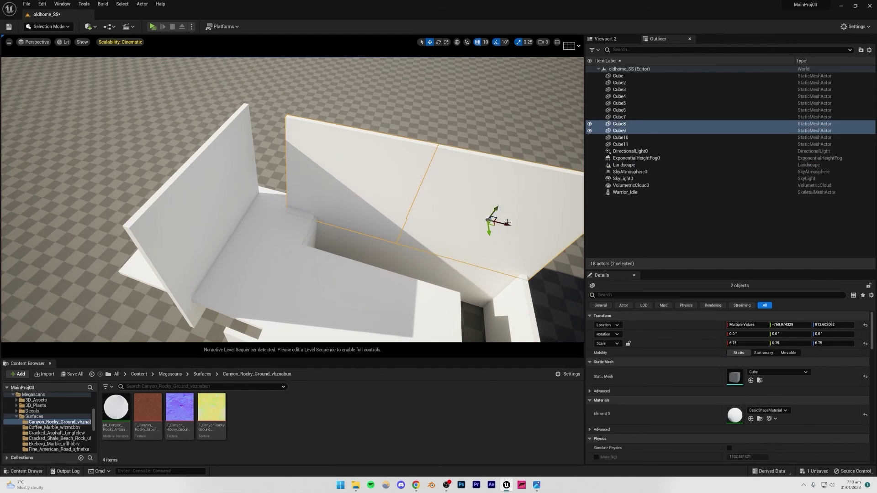
left_click_drag(503, 223, 468, 212)
- Examine the room from inside and above, checking how the end wall, ceiling and upper side walls meet
left_click(535, 219)
right_click_drag(535, 219, 532, 157)
right_click_drag(470, 199, 471, 200)
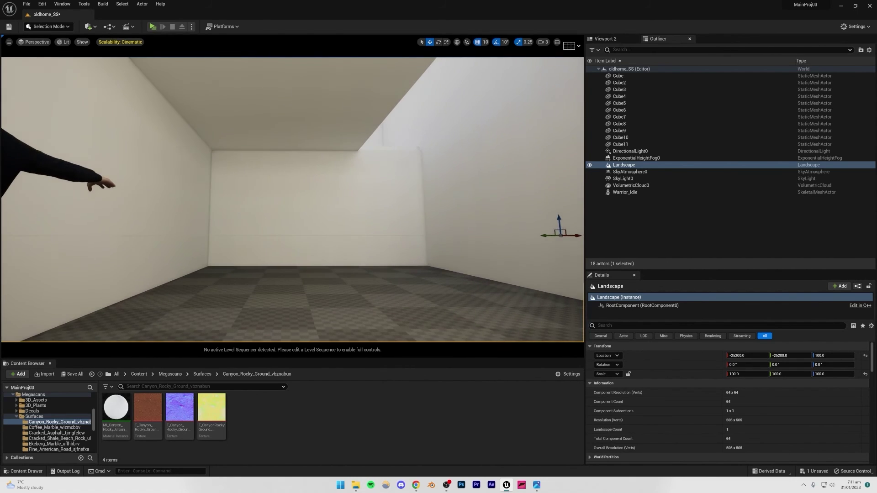
left_click(315, 228)
right_click_drag(315, 228, 333, 191)
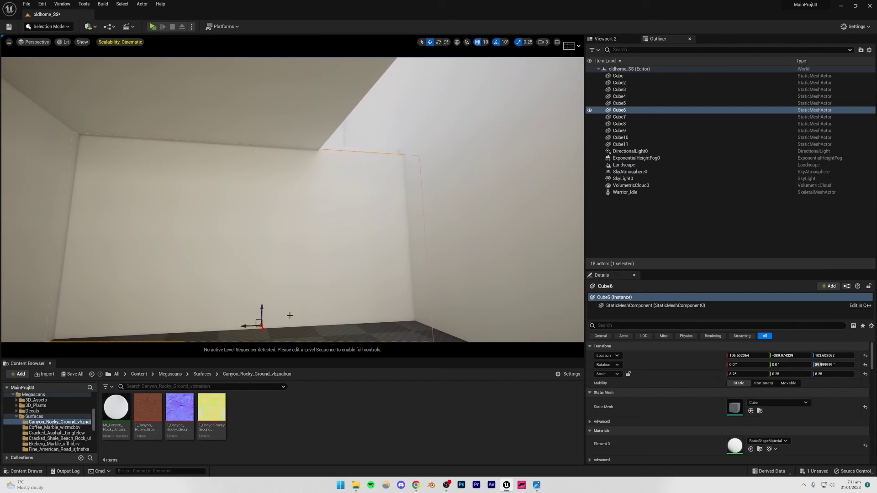
left_click(379, 144)
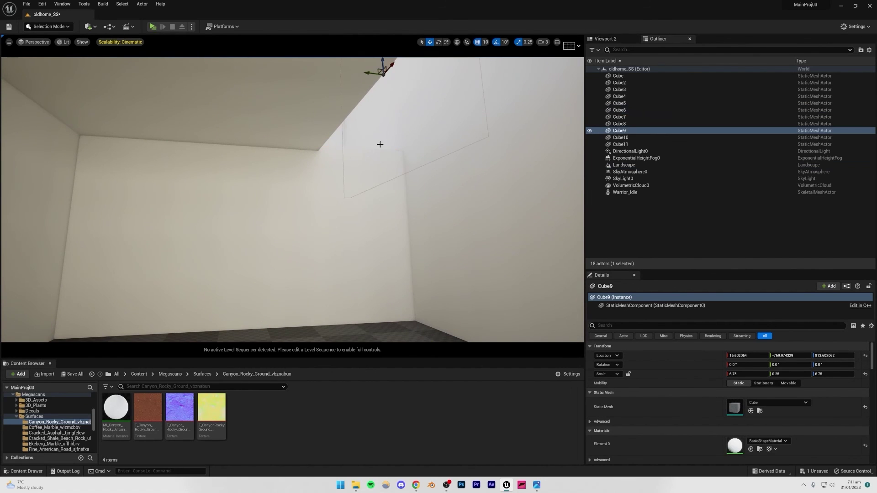
right_click_drag(357, 210, 366, 242)
left_click(392, 203)
right_click_drag(276, 154, 277, 154)
right_click_drag(314, 194, 315, 194)
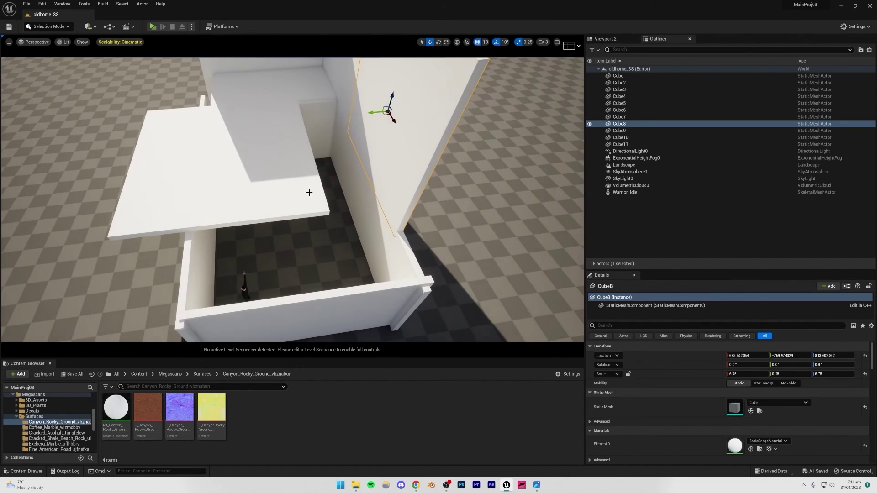
- Duplicate the main ceiling slab along X to about X 1327 and scale the copy to 11.25 in X and Z
left_click(290, 188)
left_click_drag(224, 165, 235, 277, "alt")
right_click_drag(263, 272, 263, 271)
mouse_move(259, 224)
left_mouse_down()
mouse_move(274, 243)
mouse_move(286, 235)
mouse_move(267, 234)
left_mouse_up()
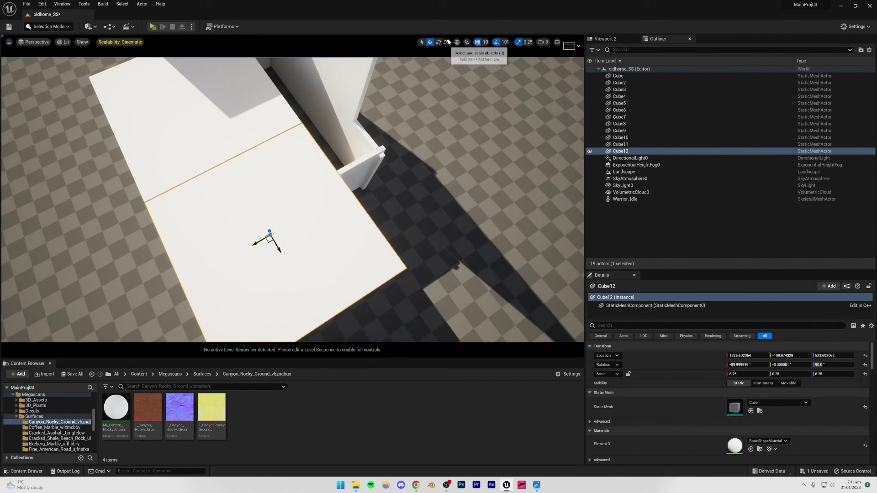
left_click_drag(269, 235, 356, 129)
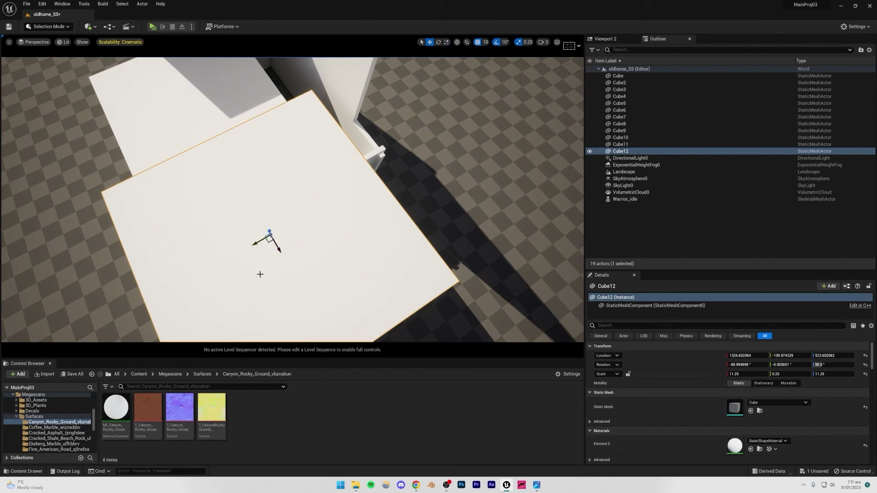
left_click_drag(269, 243, 329, 243)
- Check the enclosed room from inside, save the level, and compare the layout with the reference image
left_click(407, 130)
right_click_drag(393, 137, 438, 73)
right_click_drag(292, 200, 229, 109)
right_click_drag(370, 169, 366, 173)
key("w")
right_click_drag(292, 199, 356, 217)
right_click_drag(376, 141, 342, 141)
key("ctrl+s")
mouse_move(376, 176)
right_mouse_down()
mouse_move(388, 100)
mouse_move(398, 162)
mouse_move(372, 176)
right_mouse_up()
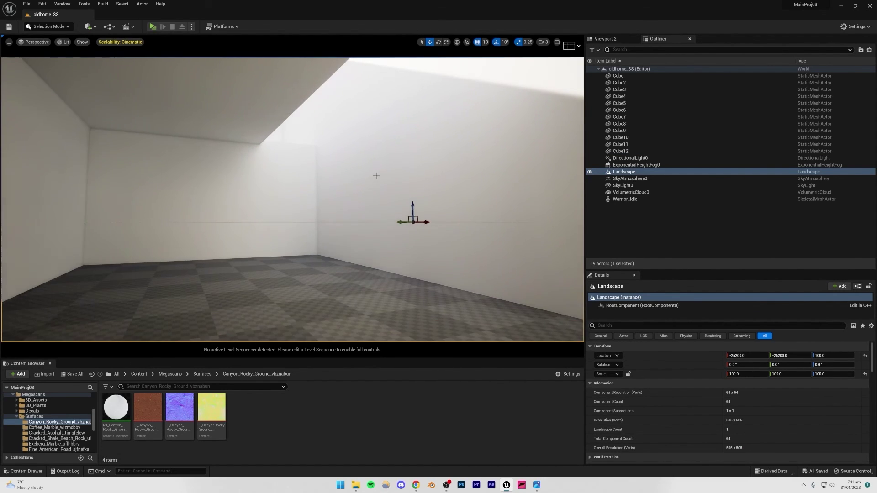
left_click(536, 484)
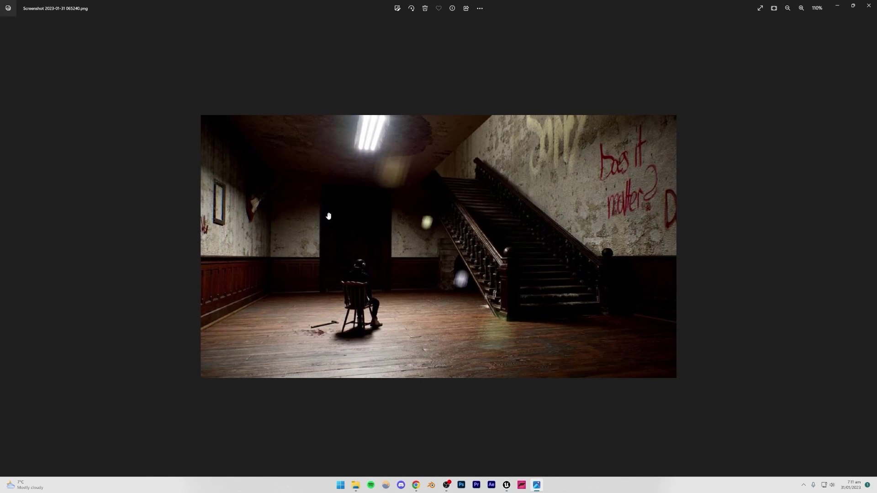
mouse_move(506, 486)
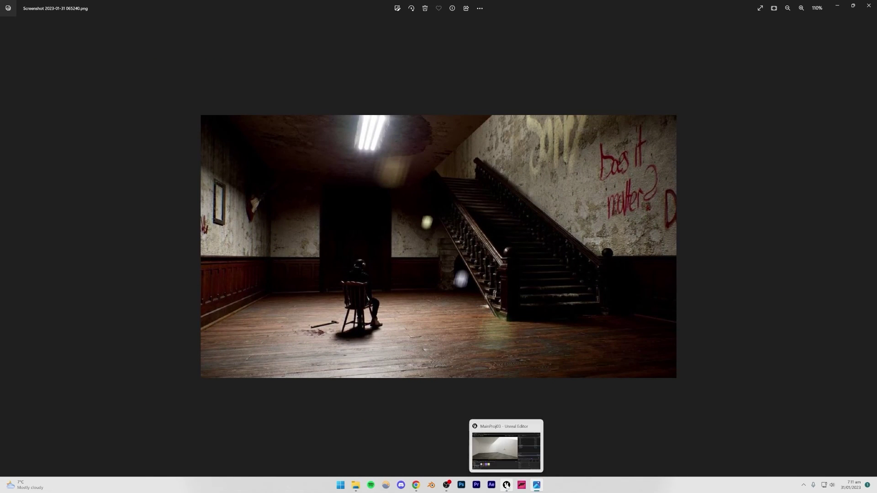